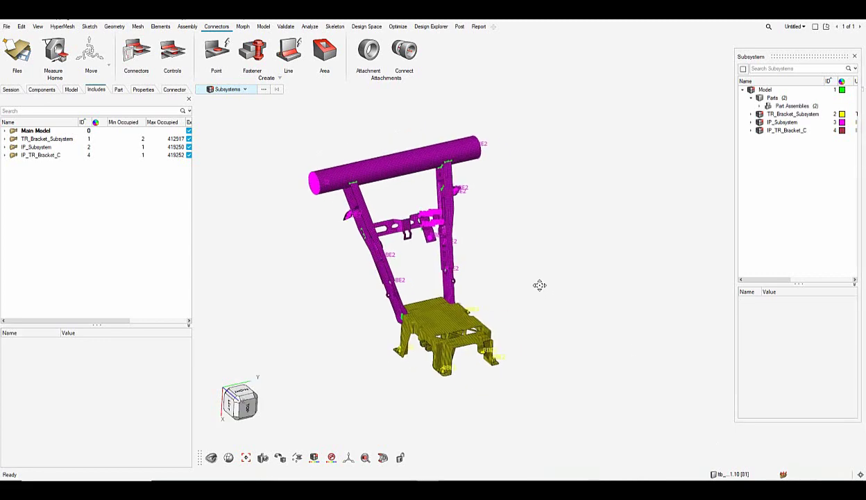
- Examine the assembled bracket and tube model from several angles and review its fastener and attachment connectors
{"action": "mouse_move", "coordinate": [539, 285]}
{"action": "right_mouse_down", "text": "ctrl"}
{"action": "mouse_move", "coordinate": [517, 285]}
{"action": "mouse_move", "coordinate": [524, 279]}
{"action": "right_mouse_up", "text": "ctrl"}
{"action": "mouse_move", "coordinate": [524, 280]}
{"action": "left_mouse_down", "text": "ctrl"}
{"action": "mouse_move", "coordinate": [535, 263]}
{"action": "mouse_move", "coordinate": [557, 269]}
{"action": "mouse_move", "coordinate": [533, 285]}
{"action": "mouse_move", "coordinate": [557, 273]}
{"action": "mouse_move", "coordinate": [534, 288]}
{"action": "mouse_move", "coordinate": [548, 287]}
{"action": "left_mouse_up", "text": "ctrl"}
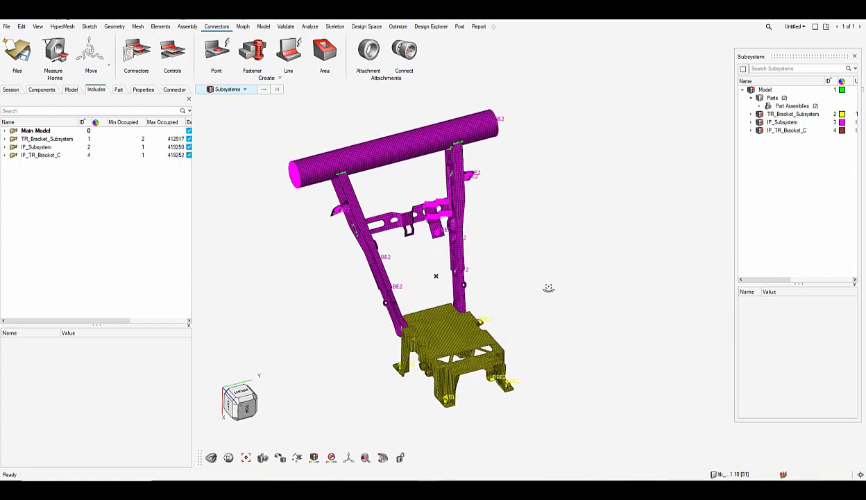
{"action": "mouse_move", "coordinate": [506, 250]}
{"action": "left_mouse_down", "text": "ctrl"}
{"action": "mouse_move", "coordinate": [508, 241]}
{"action": "mouse_move", "coordinate": [495, 256]}
{"action": "mouse_move", "coordinate": [519, 260]}
{"action": "left_mouse_up", "text": "ctrl"}
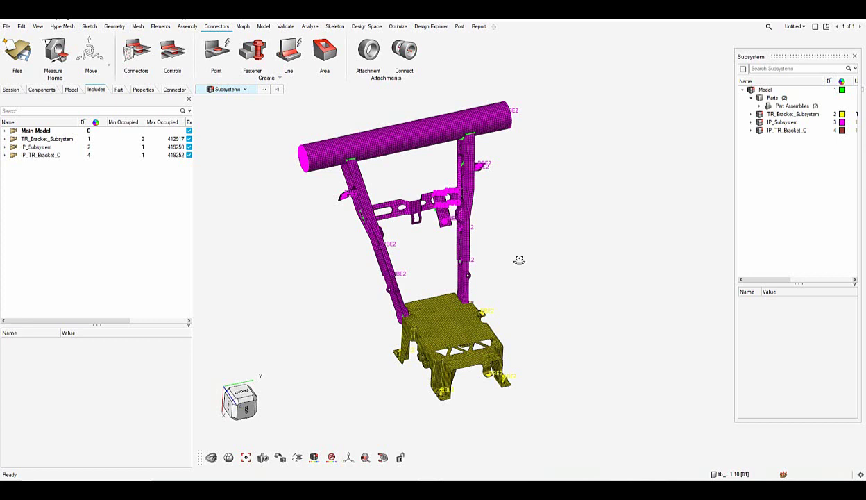
{"action": "left_click", "coordinate": [168, 90]}
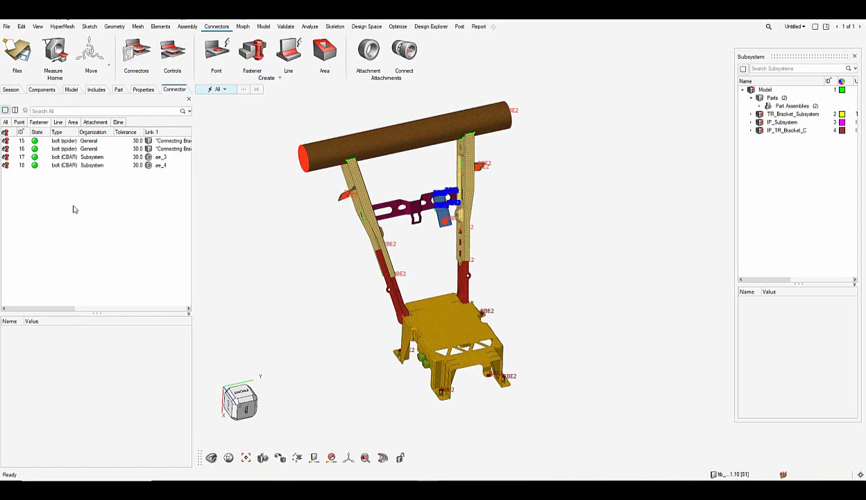
{"action": "left_click", "coordinate": [94, 122]}
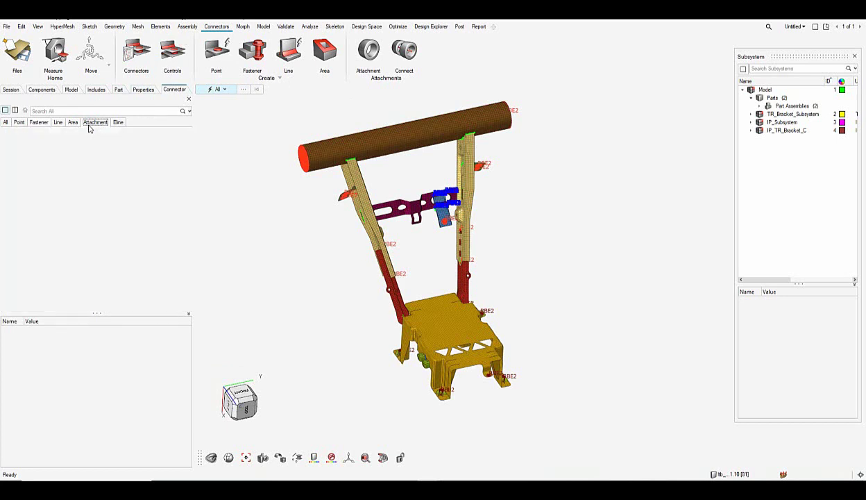
{"action": "left_click", "coordinate": [38, 123]}
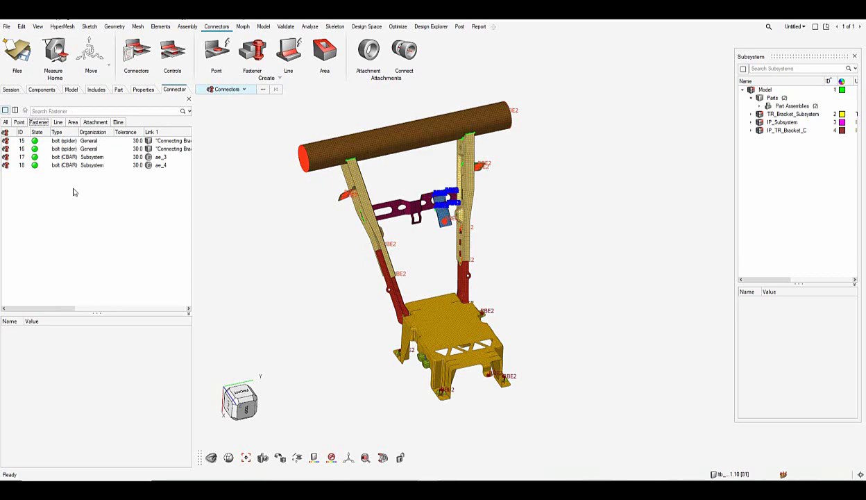
{"action": "right_click_drag", "start_coordinate": [258, 228], "coordinate": [300, 237]}
{"action": "scroll", "coordinate": [297, 227], "scroll_direction": "up", "scroll_amount": 1}
{"action": "scroll", "coordinate": [299, 237], "scroll_direction": "down", "scroll_amount": 2}
{"action": "middle_click_drag", "start_coordinate": [299, 241], "coordinate": [316, 244]}
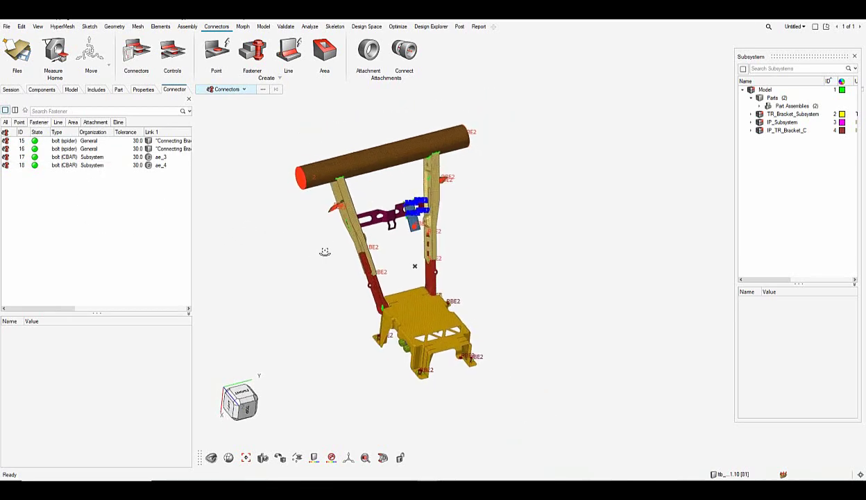
- Create a load collector named SPC in the main model
{"action": "left_click", "coordinate": [71, 89]}
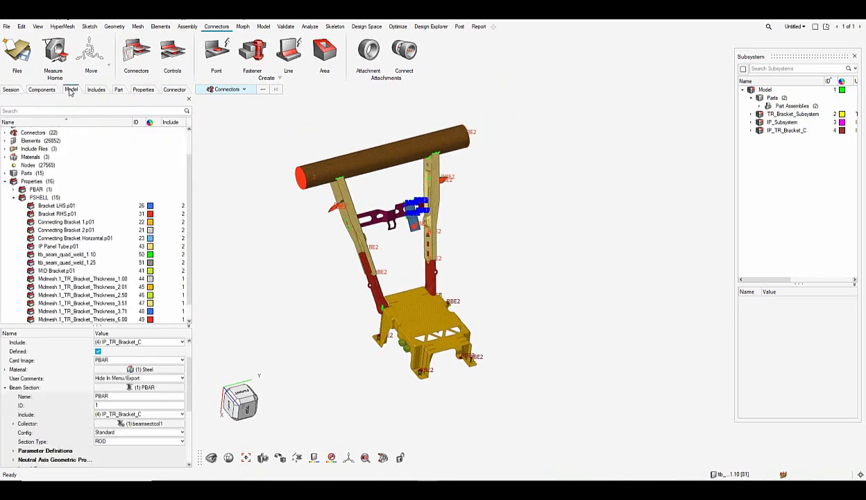
{"action": "left_click", "coordinate": [5, 181]}
{"action": "left_click", "coordinate": [5, 139]}
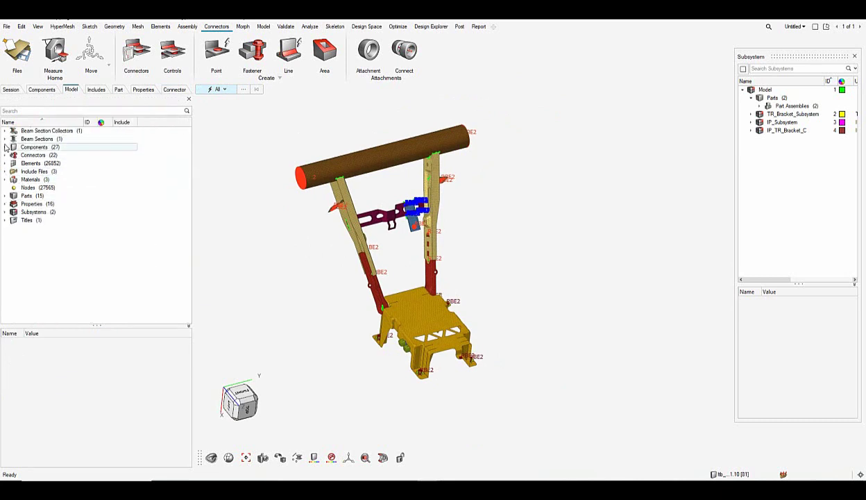
{"action": "right_click_drag", "start_coordinate": [411, 240], "coordinate": [486, 224]}
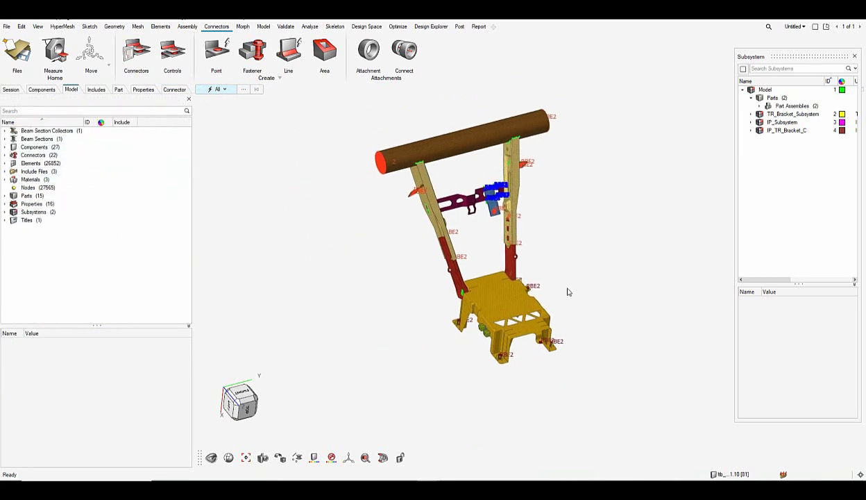
{"action": "middle_click_drag", "start_coordinate": [566, 289], "coordinate": [497, 257]}
{"action": "right_click", "coordinate": [54, 248]}
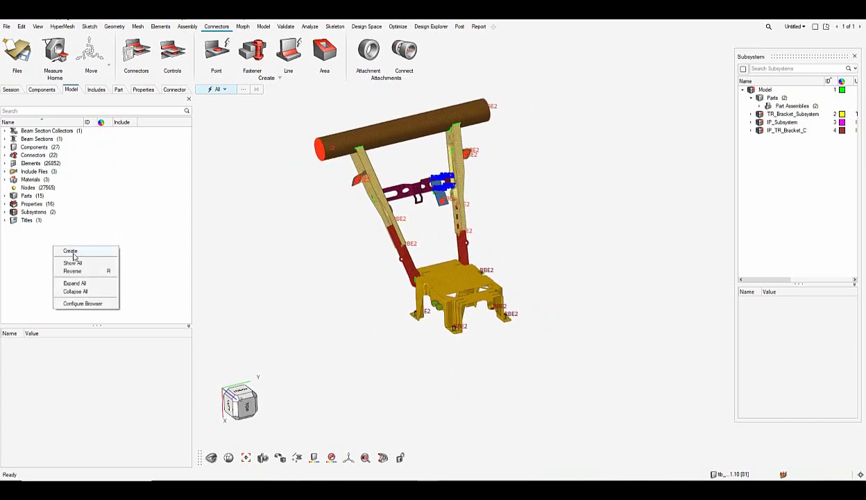
{"action": "mouse_move", "coordinate": [74, 257]}
{"action": "left_click", "coordinate": [159, 310]}
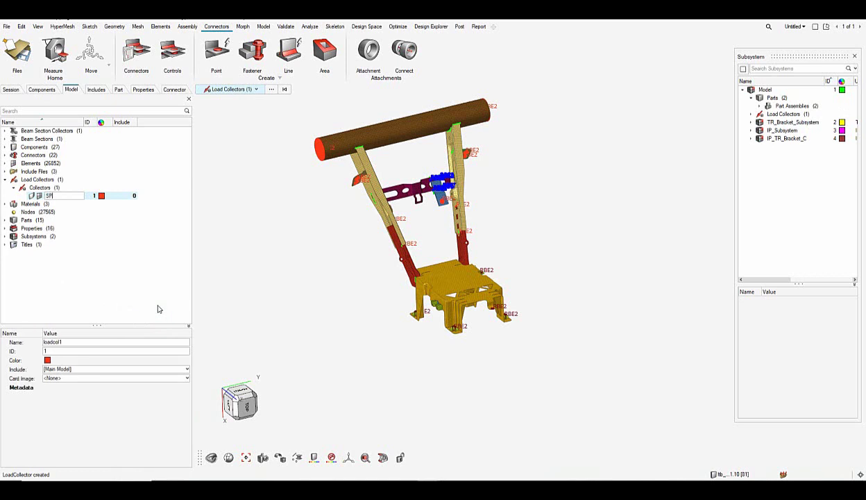
{"action": "key", "text": "Return"}
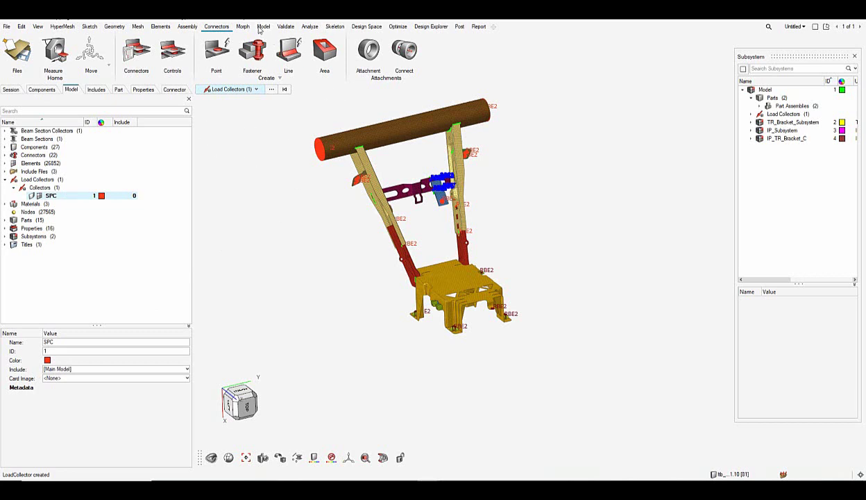
- Start creating SPC constraints and select the rigid-spider centre nodes at both ends of the tube
{"action": "left_click", "coordinate": [304, 28]}
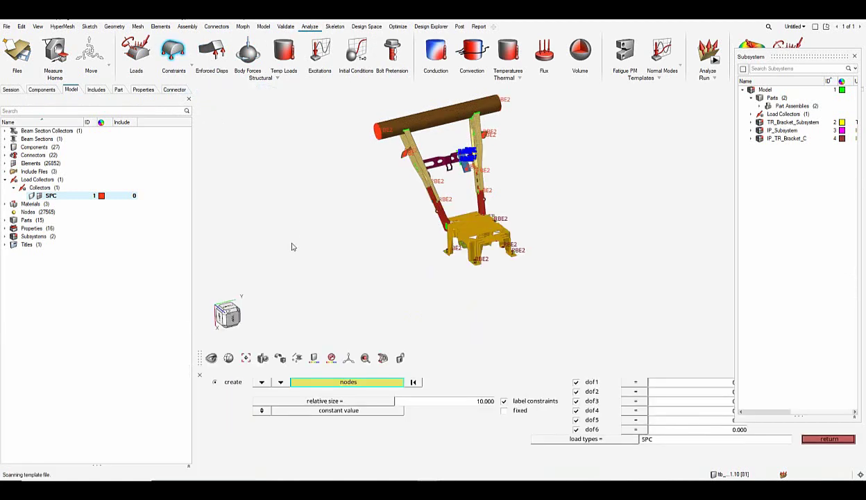
{"action": "right_click_drag", "start_coordinate": [418, 281], "coordinate": [381, 286], "text": "ctrl"}
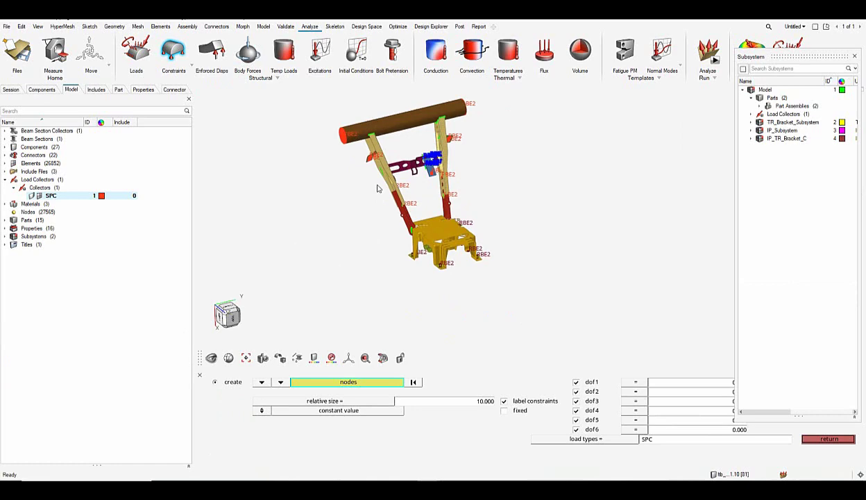
{"action": "left_click_drag", "start_coordinate": [343, 211], "coordinate": [371, 229], "text": "ctrl"}
{"action": "scroll", "coordinate": [334, 168], "scroll_direction": "up", "scroll_amount": 10}
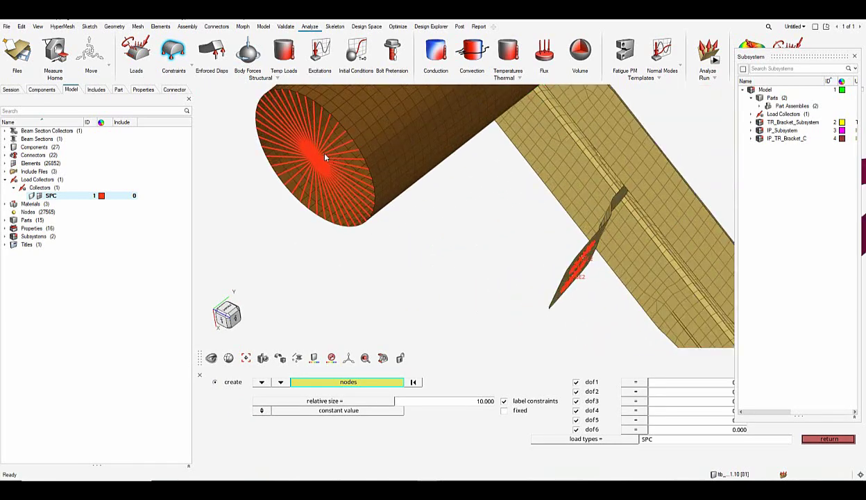
{"action": "scroll", "coordinate": [295, 193], "scroll_direction": "down", "scroll_amount": 10}
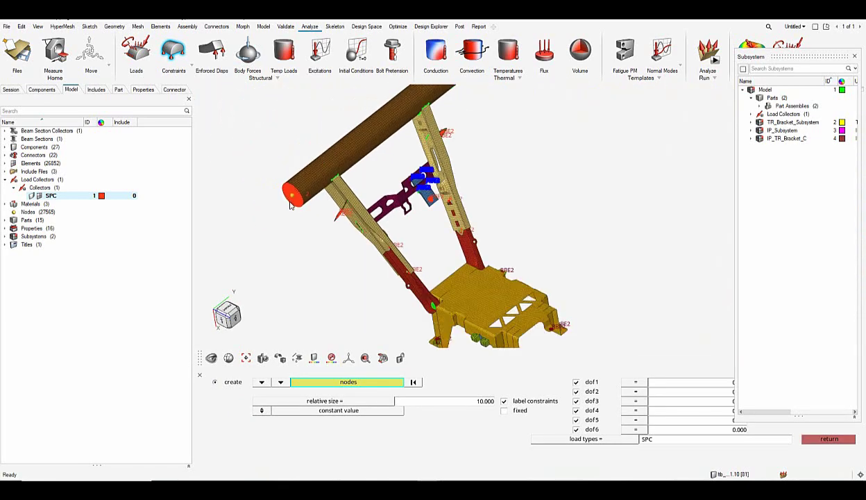
{"action": "left_click_drag", "start_coordinate": [487, 233], "coordinate": [491, 174], "text": "ctrl"}
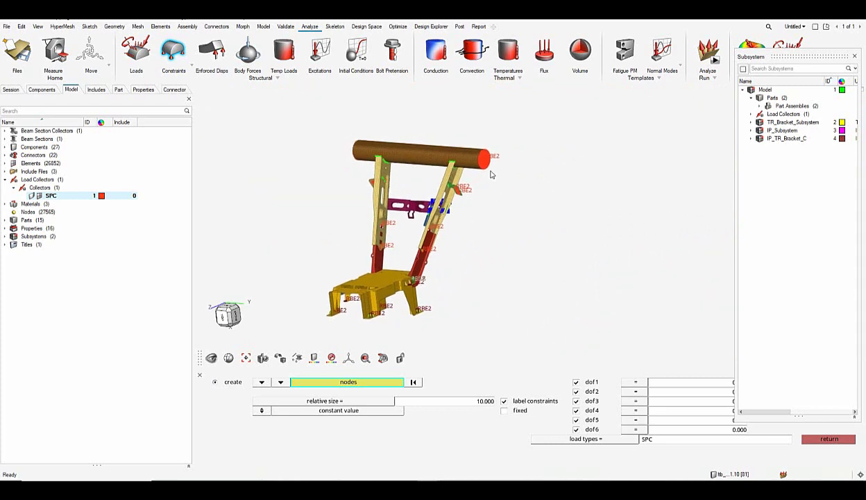
{"action": "scroll", "coordinate": [484, 152], "scroll_direction": "up", "scroll_amount": 5}
{"action": "scroll", "coordinate": [484, 153], "scroll_direction": "up", "scroll_amount": 3}
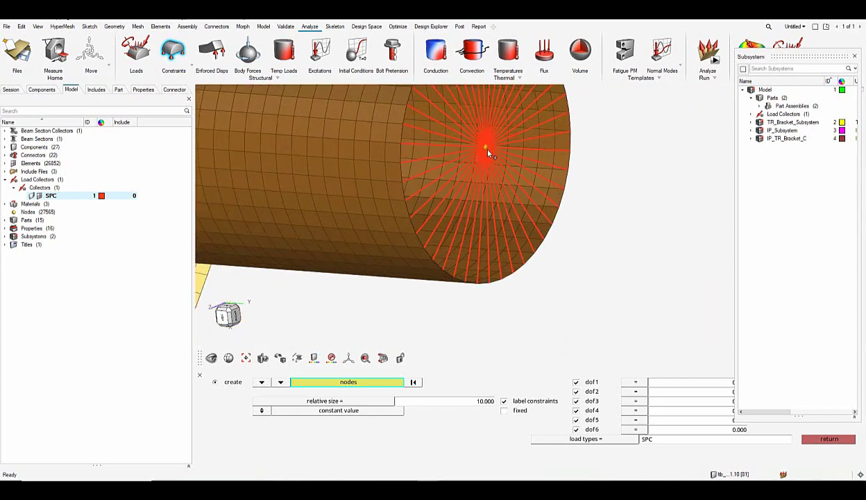
{"action": "scroll", "coordinate": [489, 153], "scroll_direction": "down", "scroll_amount": 8}
- Add the rigid-spider centre nodes of both holes in each upright's side tab and of the blue hanging bracket's hole to the constraint selection
{"action": "left_click_drag", "start_coordinate": [420, 219], "coordinate": [566, 189], "text": "ctrl"}
{"action": "scroll", "coordinate": [504, 181], "scroll_direction": "up", "scroll_amount": 6}
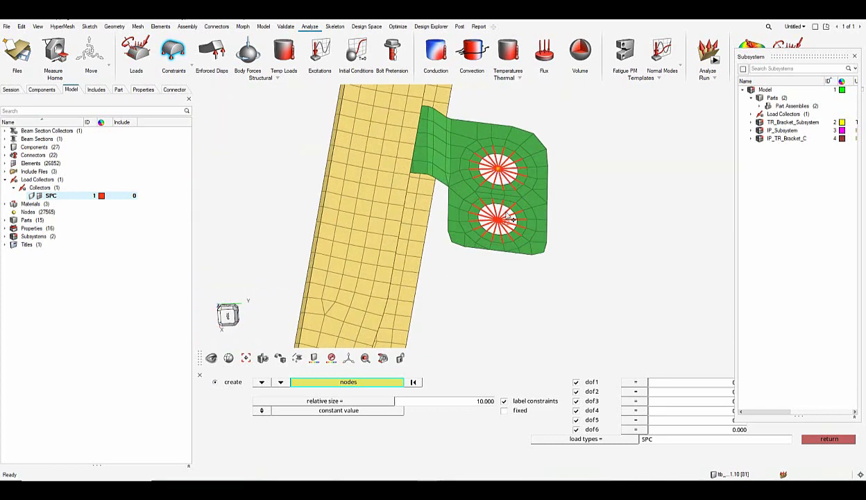
{"action": "scroll", "coordinate": [551, 195], "scroll_direction": "down", "scroll_amount": 7}
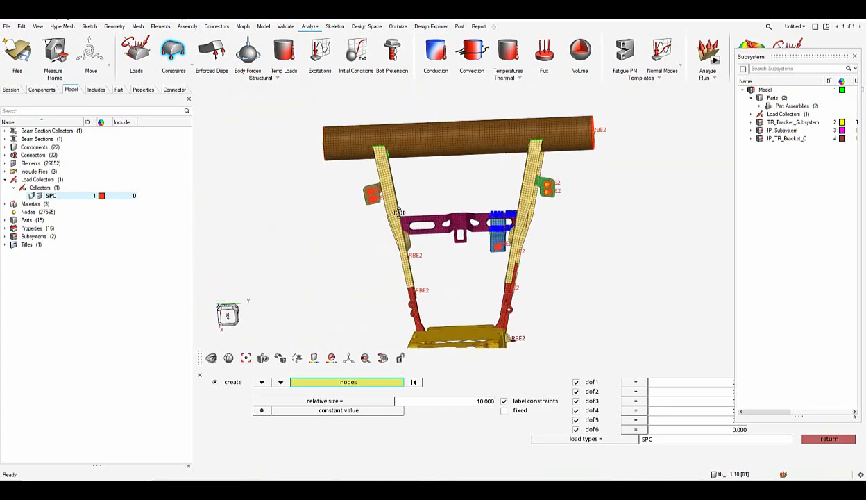
{"action": "scroll", "coordinate": [420, 188], "scroll_direction": "up", "scroll_amount": 5}
{"action": "scroll", "coordinate": [420, 188], "scroll_direction": "up", "scroll_amount": 6}
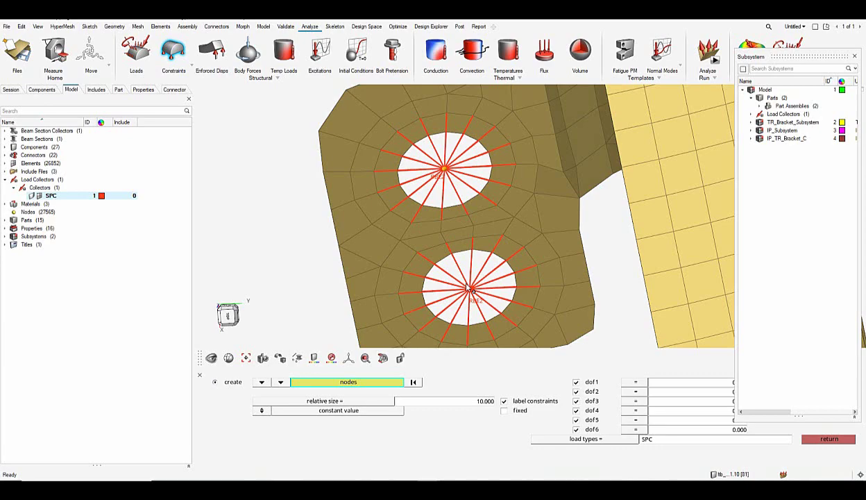
{"action": "scroll", "coordinate": [387, 223], "scroll_direction": "down", "scroll_amount": 6}
{"action": "scroll", "coordinate": [498, 267], "scroll_direction": "up", "scroll_amount": 7}
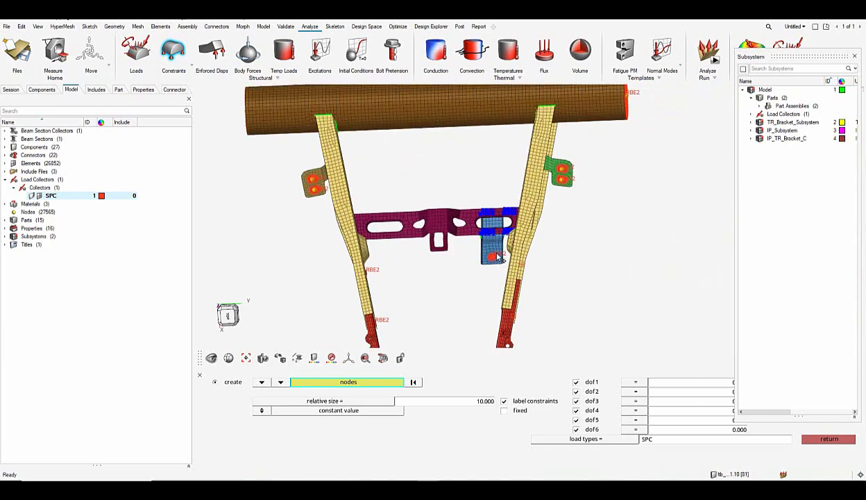
{"action": "scroll", "coordinate": [455, 269], "scroll_direction": "down", "scroll_amount": 8}
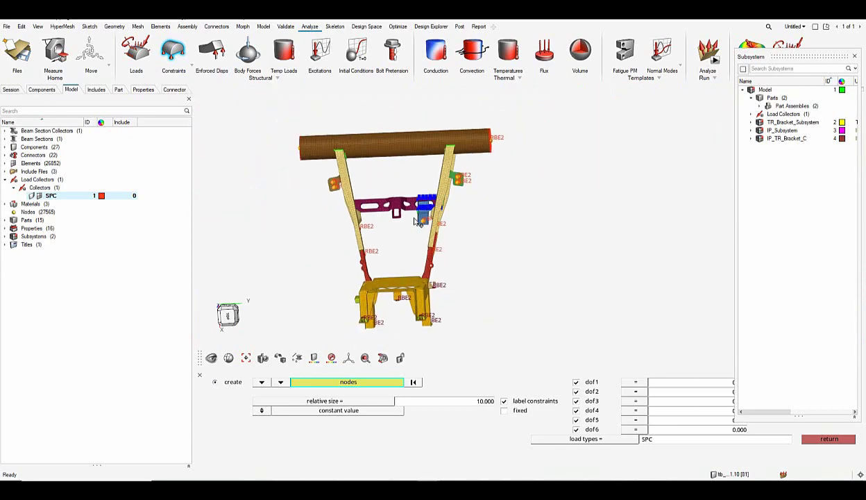
- Add the rigid-spider centre nodes of the base bracket's end tab and green side tab to the constraint selection
{"action": "left_click_drag", "start_coordinate": [464, 266], "coordinate": [437, 292], "text": "ctrl"}
{"action": "scroll", "coordinate": [437, 294], "scroll_direction": "up", "scroll_amount": 6}
{"action": "scroll", "coordinate": [437, 294], "scroll_direction": "up", "scroll_amount": 5}
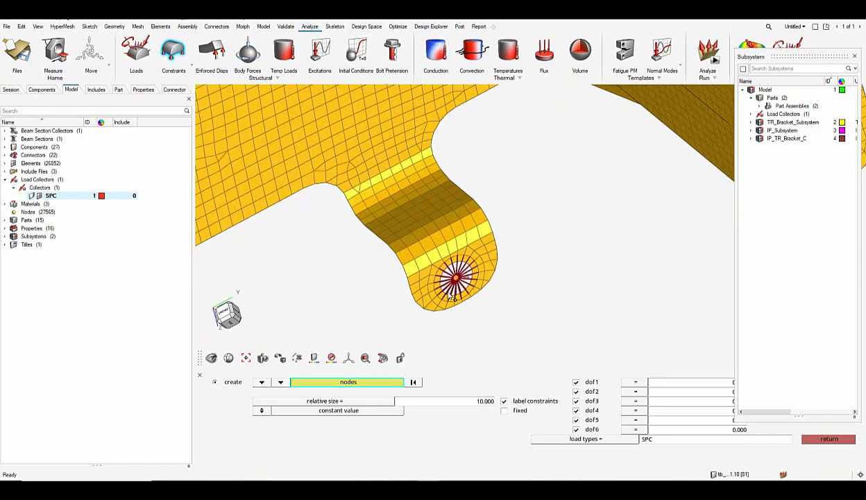
{"action": "scroll", "coordinate": [451, 292], "scroll_direction": "down", "scroll_amount": 6}
{"action": "right_click_drag", "start_coordinate": [470, 170], "coordinate": [492, 272], "text": "ctrl"}
{"action": "scroll", "coordinate": [480, 171], "scroll_direction": "up", "scroll_amount": 4}
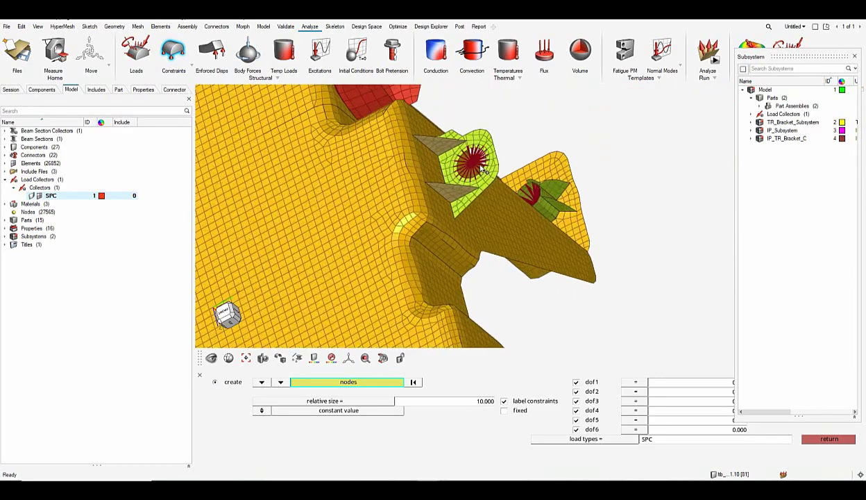
{"action": "left_click_drag", "start_coordinate": [483, 170], "coordinate": [473, 168], "text": "ctrl"}
{"action": "scroll", "coordinate": [476, 174], "scroll_direction": "down", "scroll_amount": 6}
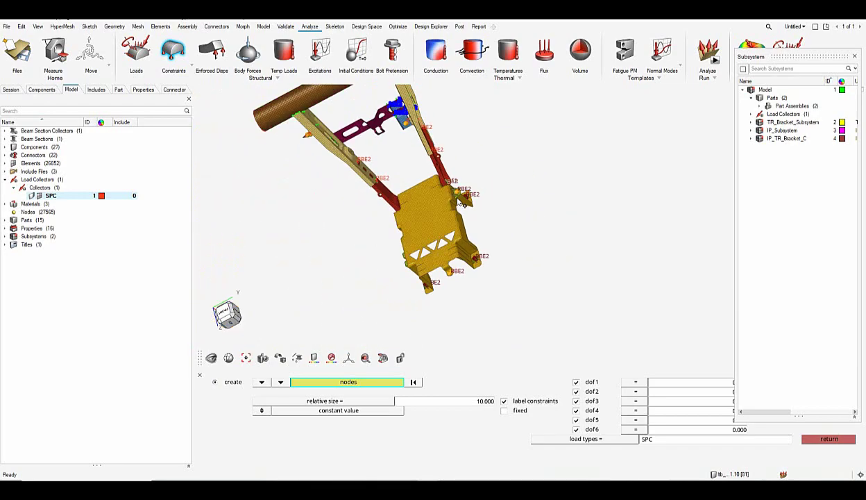
- Add the rigid-spider centre nodes inside three of the base bracket's ribbed foot bosses to the constraint selection
{"action": "scroll", "coordinate": [500, 236], "scroll_direction": "up", "scroll_amount": 8}
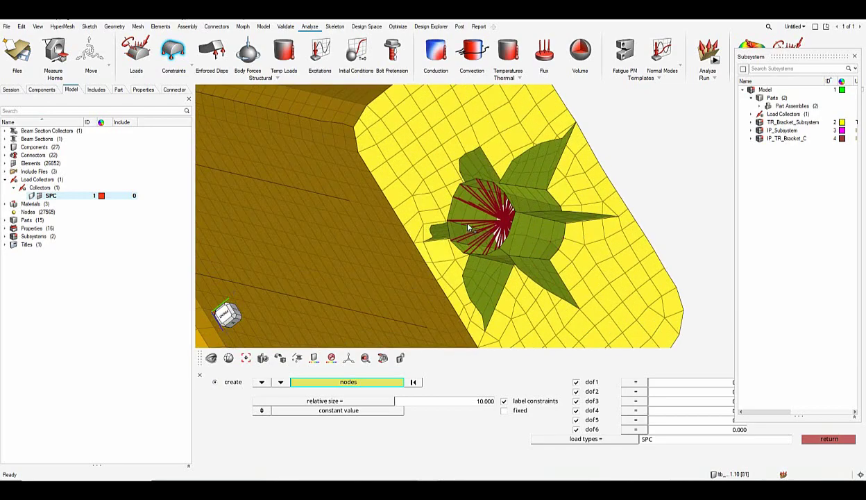
{"action": "scroll", "coordinate": [512, 340], "scroll_direction": "down", "scroll_amount": 2}
{"action": "right_click_drag", "start_coordinate": [431, 199], "coordinate": [436, 247]}
{"action": "scroll", "coordinate": [436, 249], "scroll_direction": "up", "scroll_amount": 3}
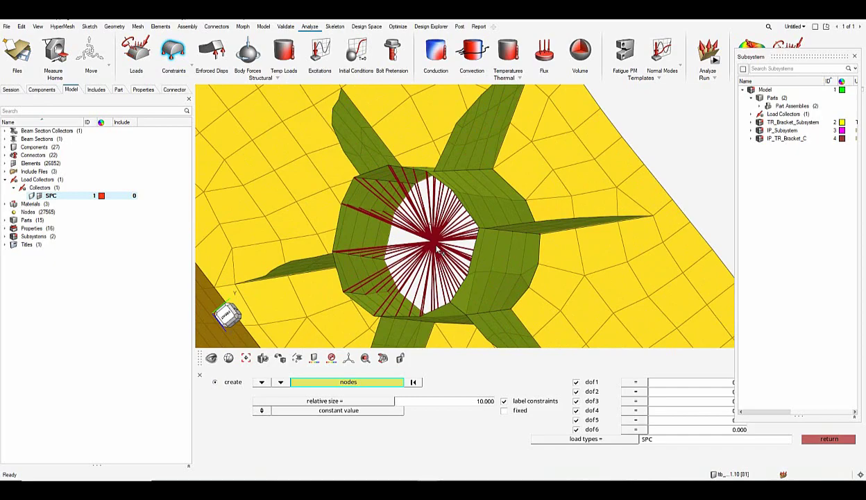
{"action": "scroll", "coordinate": [439, 254], "scroll_direction": "down", "scroll_amount": 6}
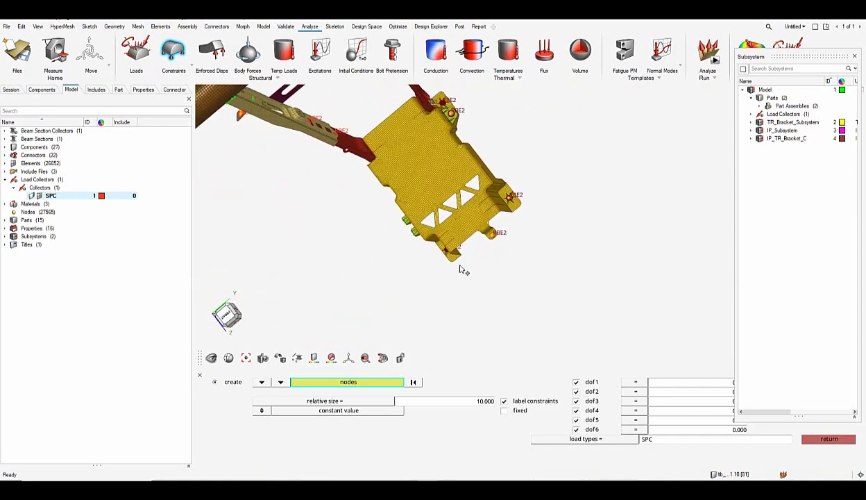
{"action": "scroll", "coordinate": [445, 248], "scroll_direction": "up", "scroll_amount": 8}
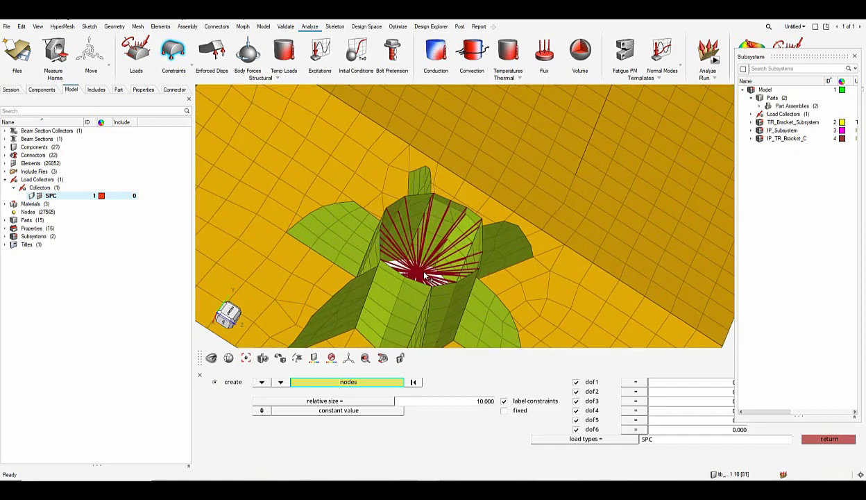
{"action": "scroll", "coordinate": [421, 277], "scroll_direction": "down", "scroll_amount": 8}
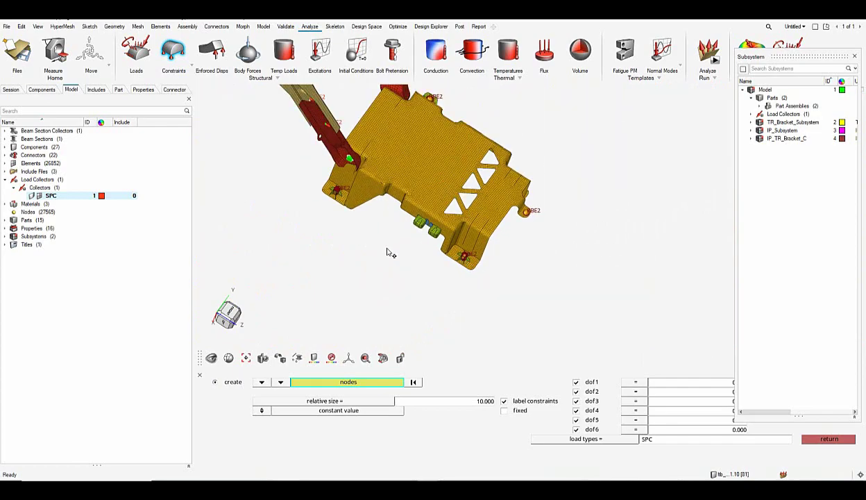
{"action": "scroll", "coordinate": [484, 271], "scroll_direction": "up", "scroll_amount": 8}
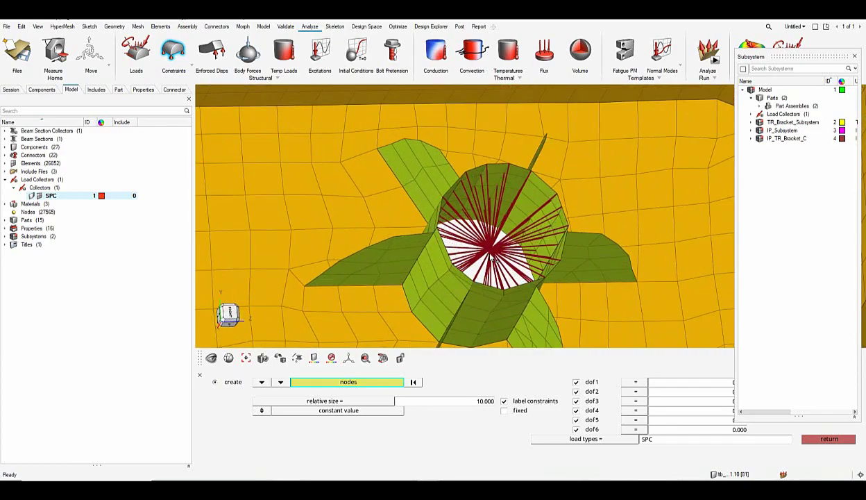
{"action": "scroll", "coordinate": [466, 287], "scroll_direction": "down", "scroll_amount": 8}
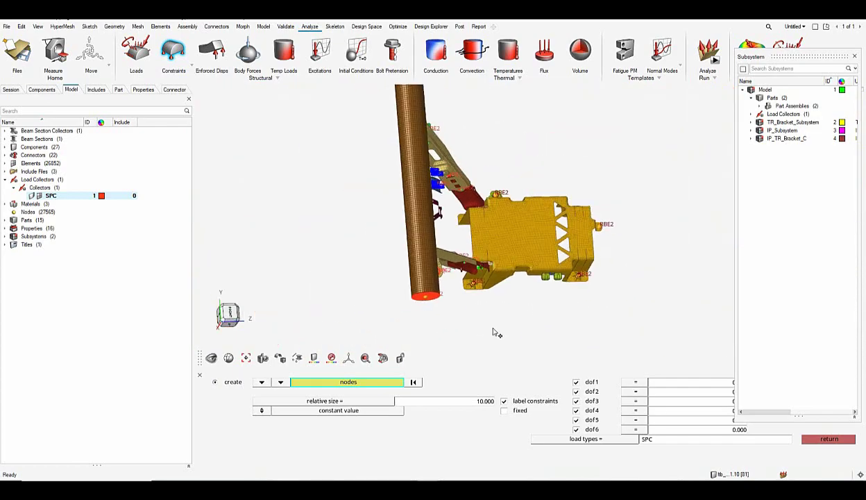
- Examine the base bracket's feet and side tabs from several angles to check which rigid-spider centre nodes are selected
{"action": "left_click_drag", "start_coordinate": [503, 311], "coordinate": [399, 274], "text": "ctrl"}
{"action": "right_click_drag", "start_coordinate": [484, 270], "coordinate": [521, 273]}
{"action": "scroll", "coordinate": [506, 278], "scroll_direction": "up", "scroll_amount": 3}
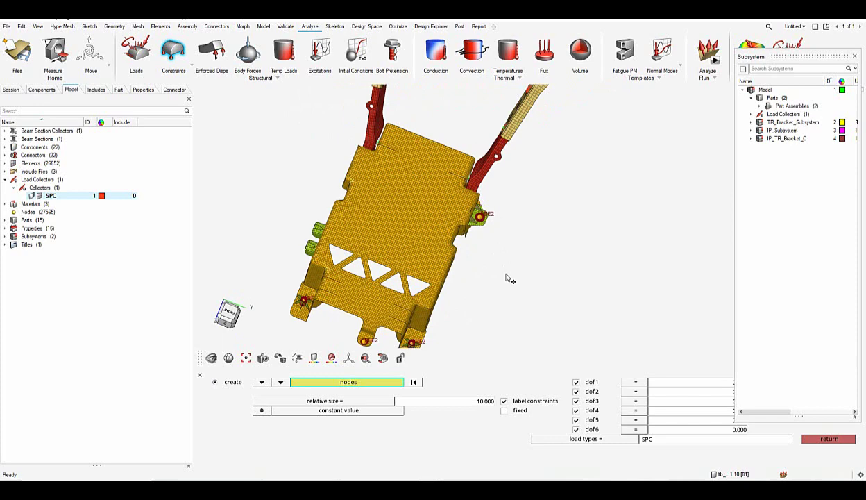
{"action": "scroll", "coordinate": [506, 277], "scroll_direction": "down", "scroll_amount": 3}
{"action": "left_click_drag", "start_coordinate": [483, 283], "coordinate": [576, 298], "text": "ctrl"}
{"action": "scroll", "coordinate": [445, 309], "scroll_direction": "up", "scroll_amount": 3}
{"action": "scroll", "coordinate": [563, 295], "scroll_direction": "up", "scroll_amount": 5}
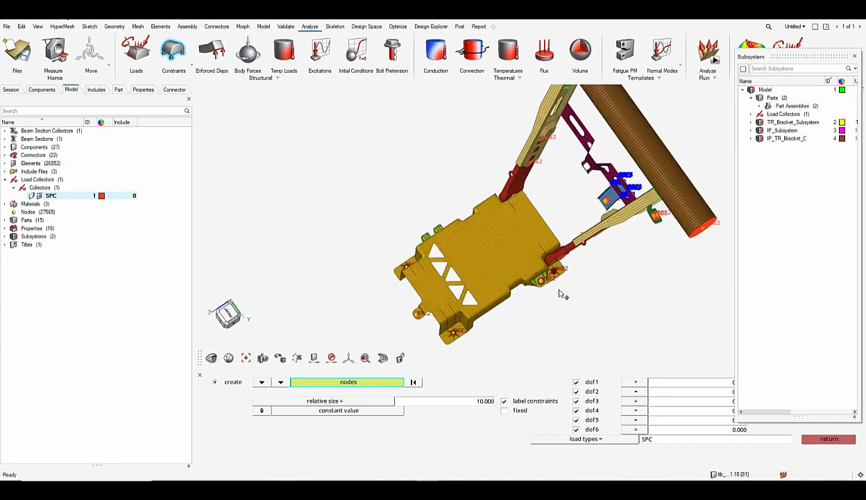
{"action": "scroll", "coordinate": [553, 270], "scroll_direction": "up", "scroll_amount": 4}
{"action": "scroll", "coordinate": [568, 282], "scroll_direction": "down", "scroll_amount": 10}
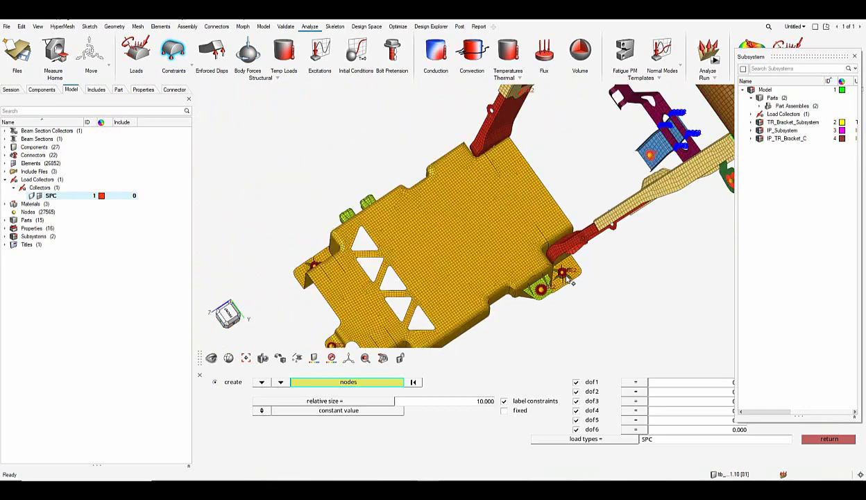
{"action": "left_click_drag", "start_coordinate": [568, 282], "coordinate": [538, 217], "text": "ctrl"}
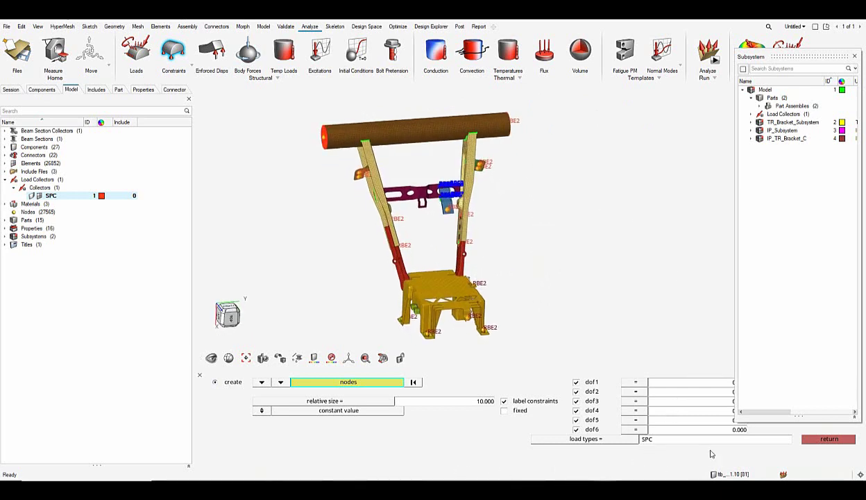
- Create the SPC constraints on the selected nodes with dof1 through dof6 fixed at 0.000, and finish the constraint definition
{"action": "left_click_drag", "start_coordinate": [793, 420], "coordinate": [794, 356]}
{"action": "left_click", "coordinate": [827, 382]}
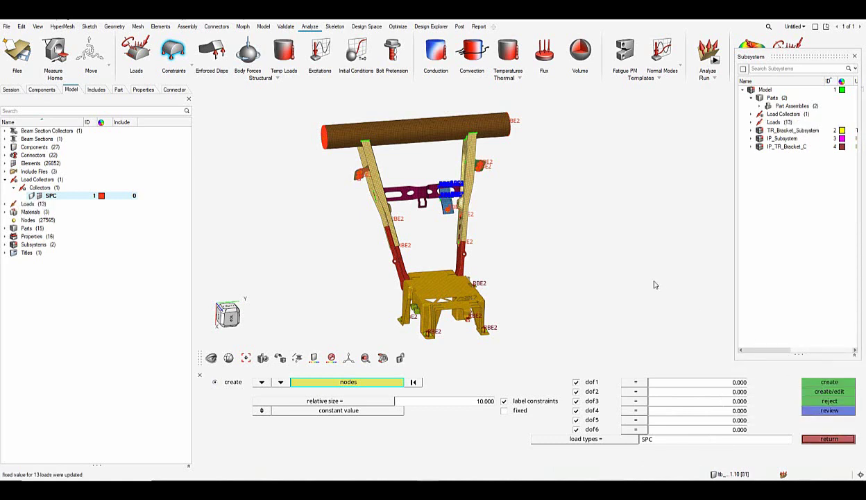
{"action": "left_click", "coordinate": [827, 441]}
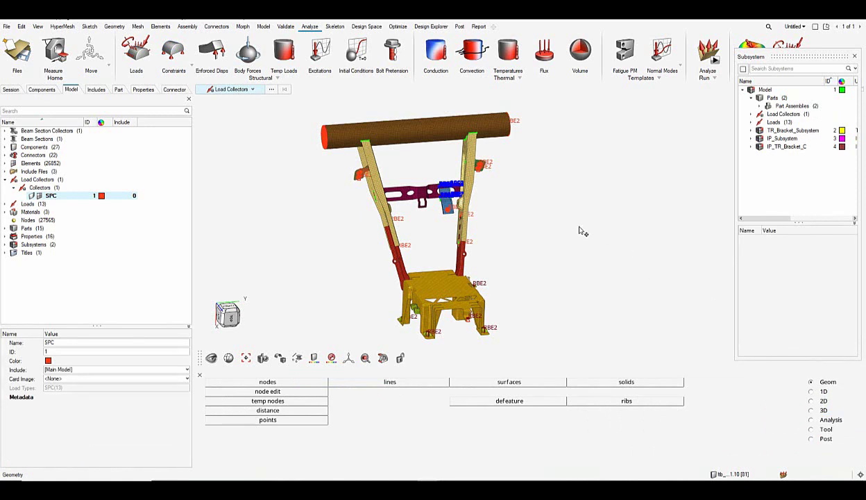
- Review the SPC load collector's properties and the SPC loads listed in the model
{"action": "middle_click_drag", "start_coordinate": [300, 211], "coordinate": [340, 233]}
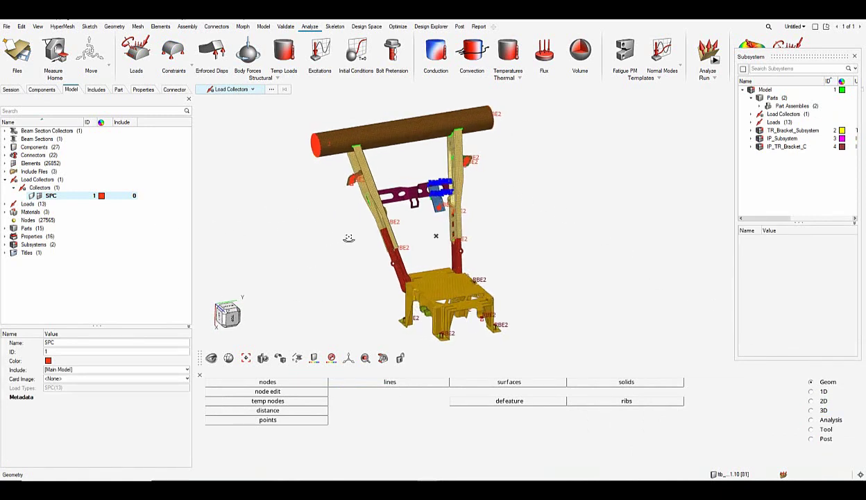
{"action": "double_click", "coordinate": [45, 188]}
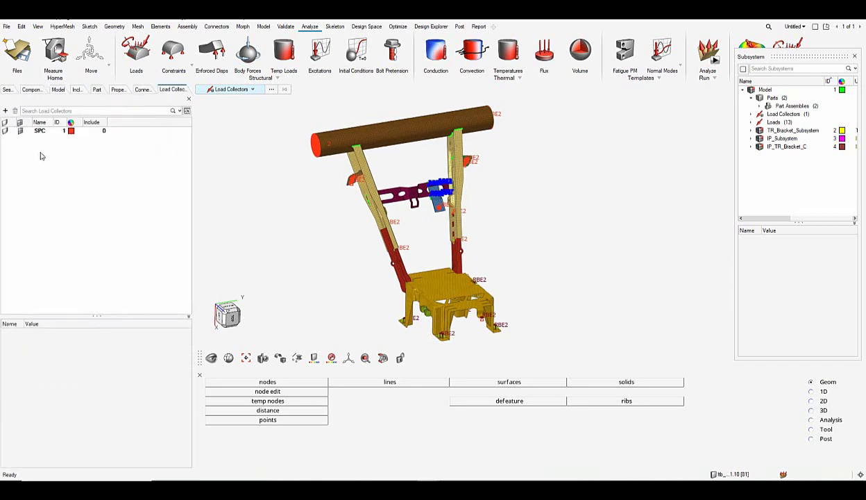
{"action": "left_click", "coordinate": [36, 132]}
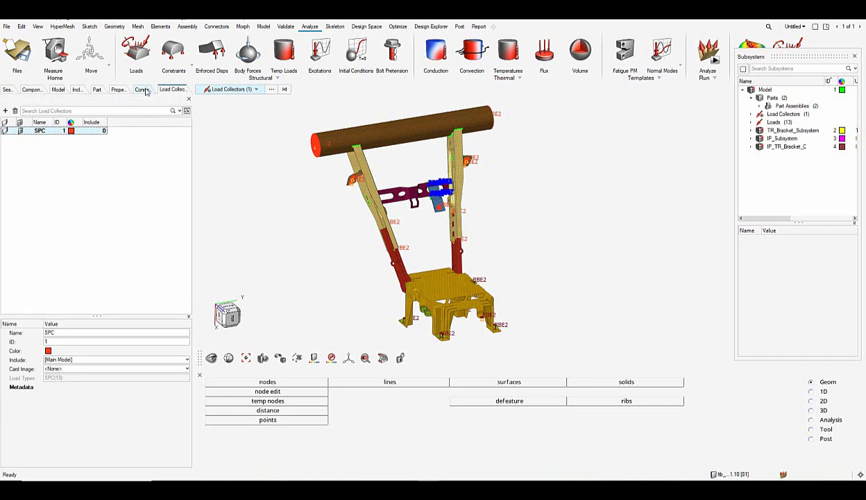
{"action": "left_click", "coordinate": [62, 90]}
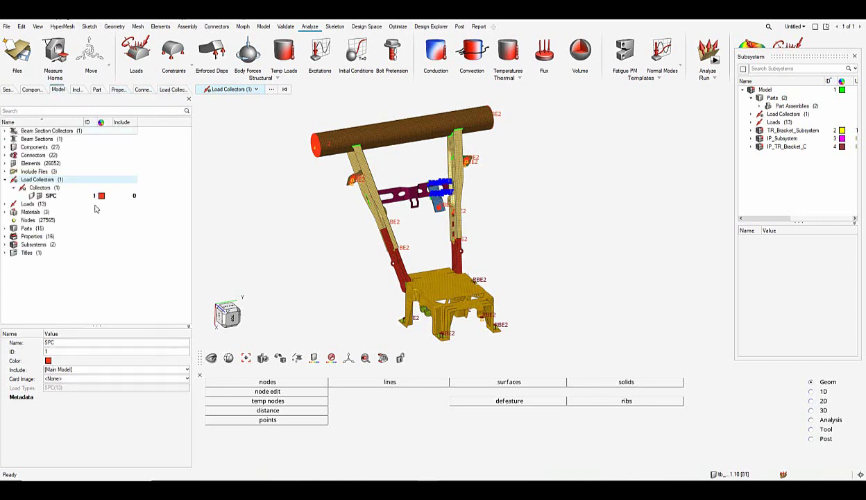
{"action": "left_click", "coordinate": [5, 203]}
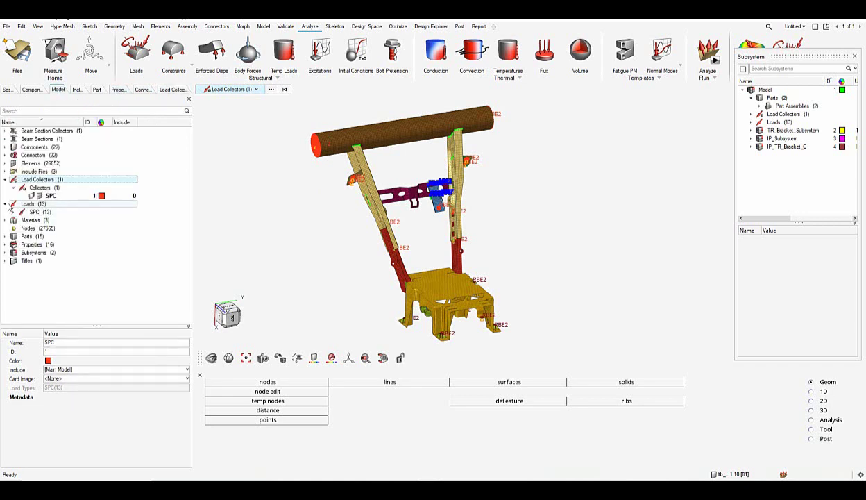
{"action": "left_click", "coordinate": [14, 212]}
{"action": "left_click", "coordinate": [15, 212]}
- Inspect the constraint symbols on the upright's side tab and turn on the display of the load labels
{"action": "middle_click_drag", "start_coordinate": [281, 229], "coordinate": [351, 252]}
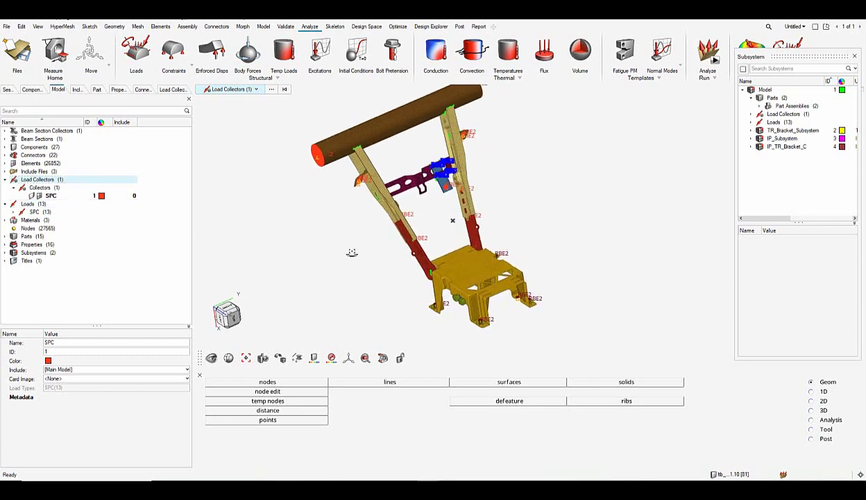
{"action": "scroll", "coordinate": [324, 169], "scroll_direction": "up", "scroll_amount": 5}
{"action": "scroll", "coordinate": [399, 221], "scroll_direction": "up", "scroll_amount": 6}
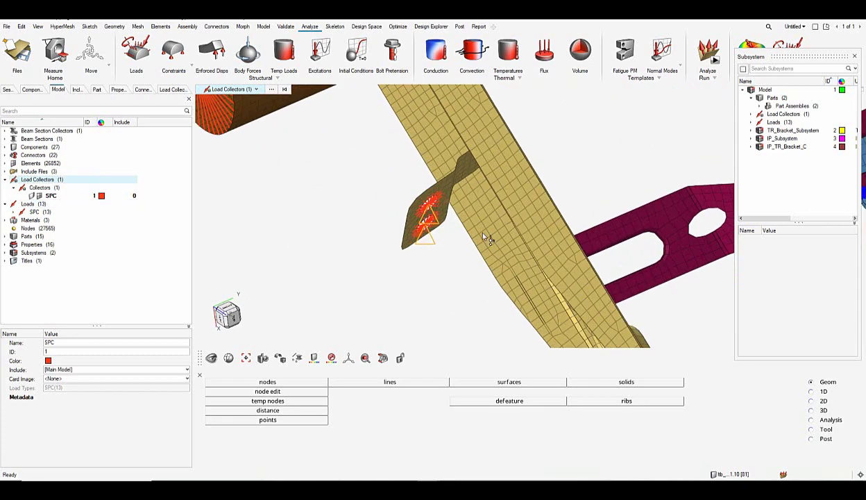
{"action": "scroll", "coordinate": [426, 212], "scroll_direction": "up", "scroll_amount": 3}
{"action": "scroll", "coordinate": [417, 232], "scroll_direction": "down", "scroll_amount": 8}
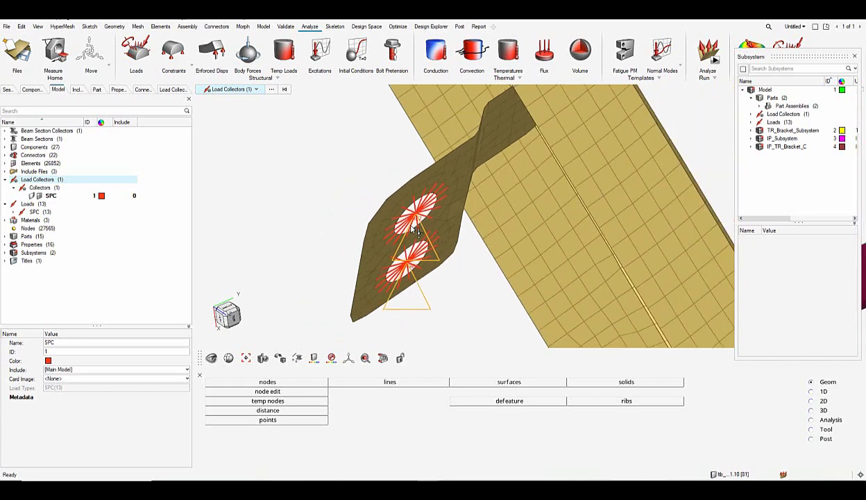
{"action": "left_click", "coordinate": [297, 357]}
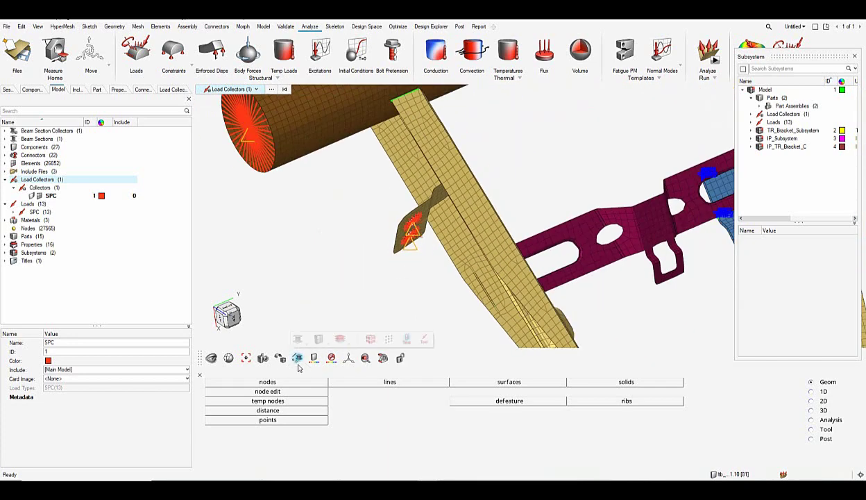
{"action": "scroll", "coordinate": [358, 275], "scroll_direction": "down", "scroll_amount": 2}
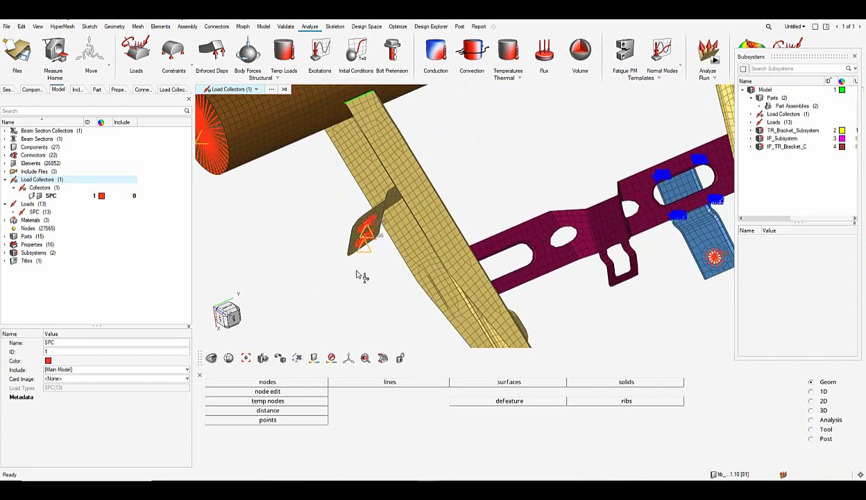
{"action": "scroll", "coordinate": [385, 246], "scroll_direction": "up", "scroll_amount": 2}
{"action": "scroll", "coordinate": [383, 246], "scroll_direction": "down", "scroll_amount": 8}
- Examine the constraint labels across the whole assembly from several angles and fit the model in view
{"action": "right_click_drag", "start_coordinate": [405, 267], "coordinate": [345, 216]}
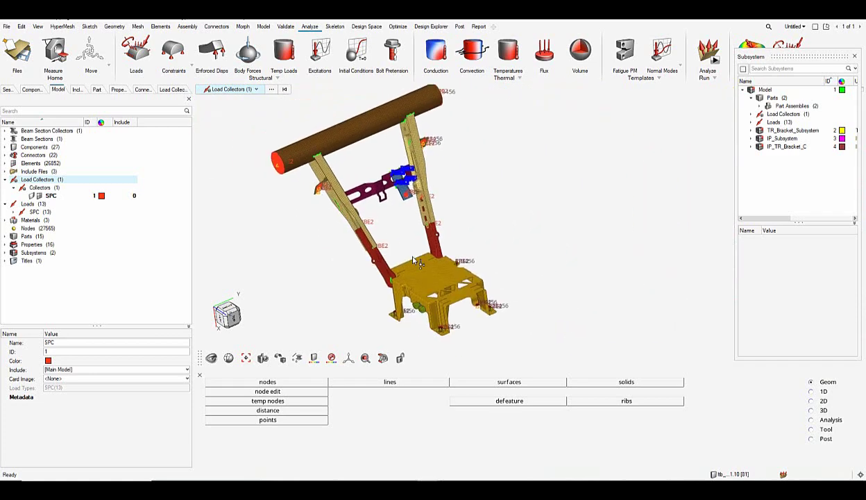
{"action": "middle_click_drag", "start_coordinate": [358, 277], "coordinate": [375, 280]}
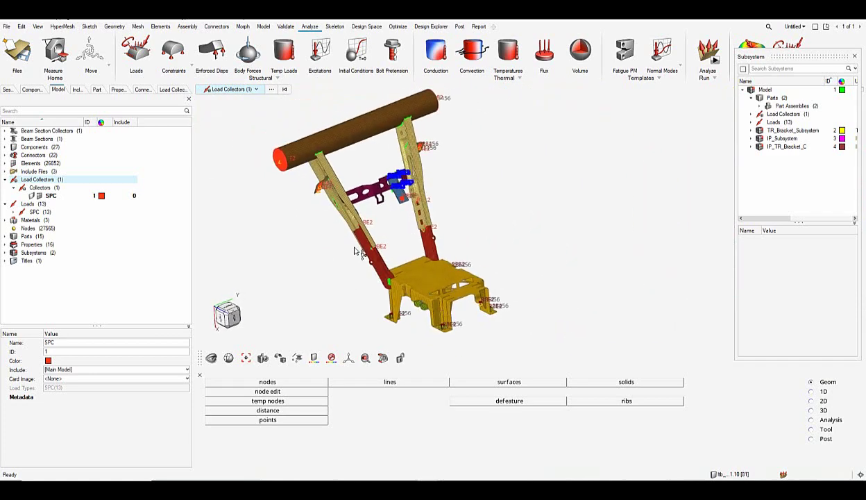
{"action": "scroll", "coordinate": [357, 248], "scroll_direction": "down", "scroll_amount": 3}
{"action": "middle_click_drag", "start_coordinate": [429, 294], "coordinate": [434, 254]}
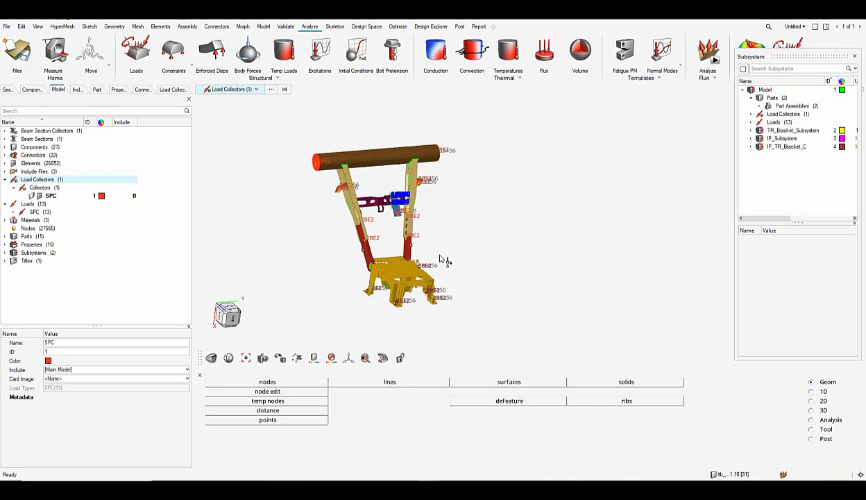
{"action": "middle_click_drag", "start_coordinate": [496, 252], "coordinate": [528, 271]}
{"action": "left_click", "coordinate": [514, 242]}
{"action": "key", "text": "f"}
{"action": "right_click_drag", "start_coordinate": [514, 242], "coordinate": [398, 267]}
- Create a load step input named EIGRL
{"action": "right_click", "coordinate": [95, 249]}
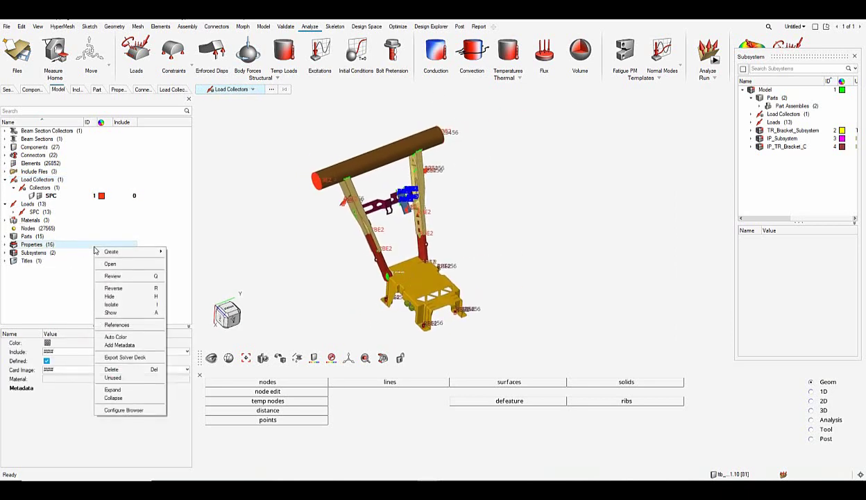
{"action": "left_click", "coordinate": [64, 282]}
{"action": "right_click", "coordinate": [65, 281]}
{"action": "mouse_move", "coordinate": [82, 290]}
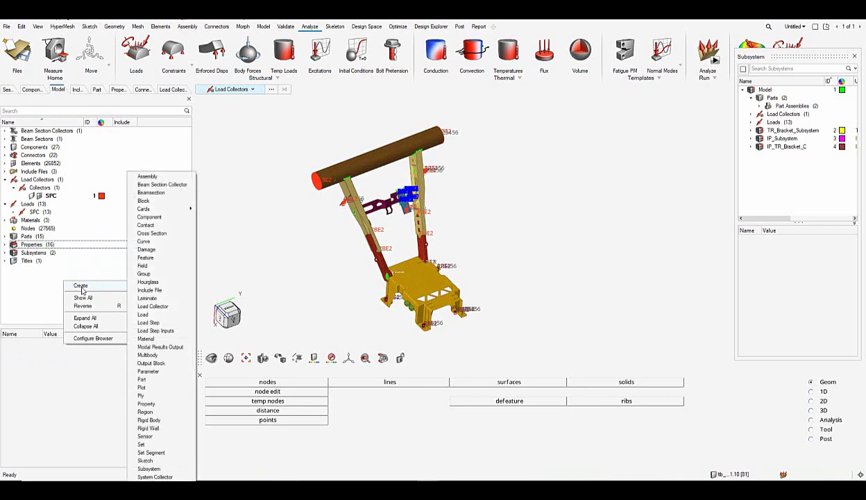
{"action": "left_click", "coordinate": [155, 331]}
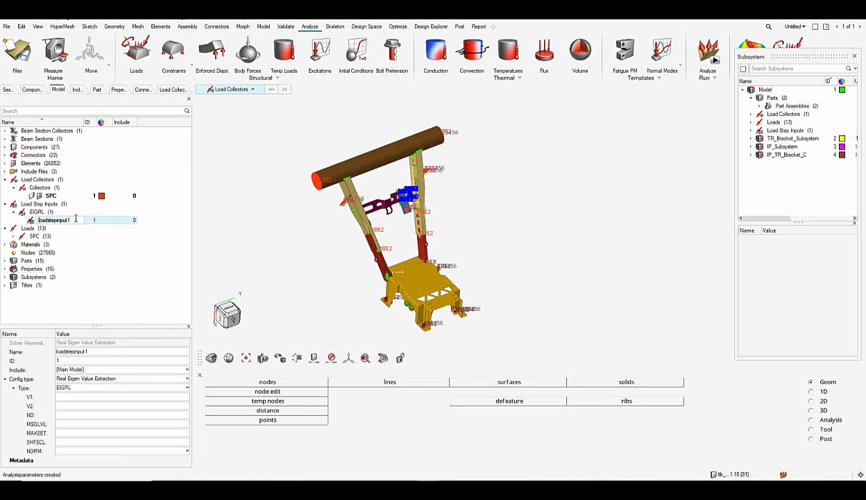
{"action": "type", "text": "EIGRL"}
{"action": "key", "text": "Return"}
- Set ND to 20 and NORM to MASS for the EIGRL load step input
{"action": "left_click", "coordinate": [69, 415]}
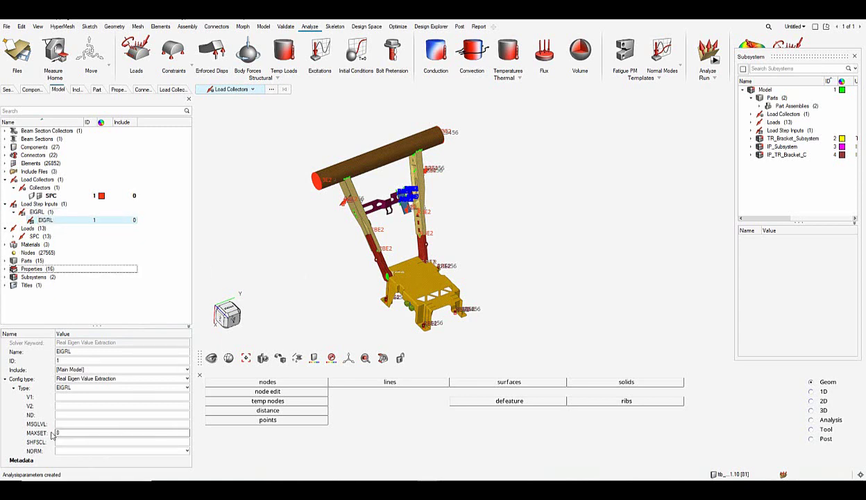
{"action": "type", "text": "0"}
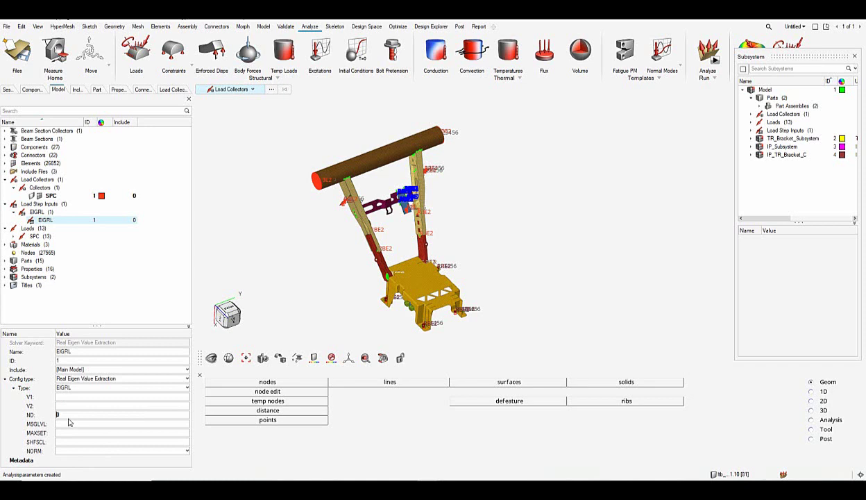
{"action": "type", "text": "0"}
{"action": "left_click", "coordinate": [66, 451]}
{"action": "left_click", "coordinate": [61, 469]}
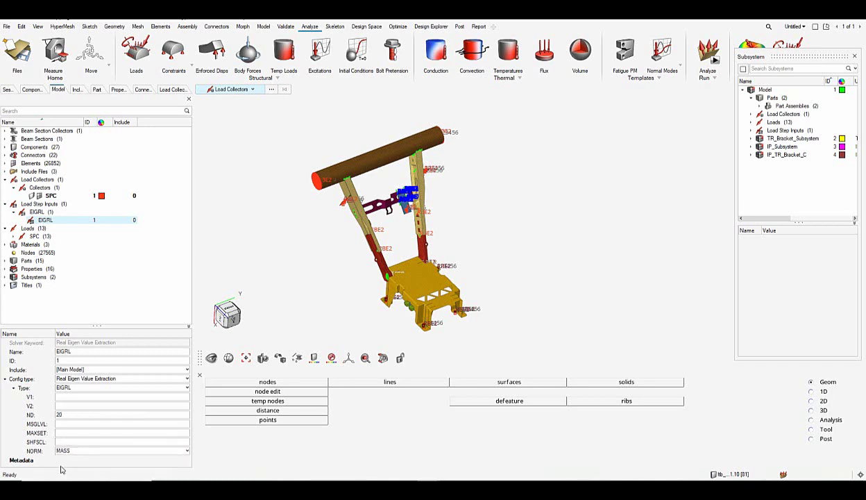
- Create a load step and name it Modal_Analysis
{"action": "right_click", "coordinate": [156, 297]}
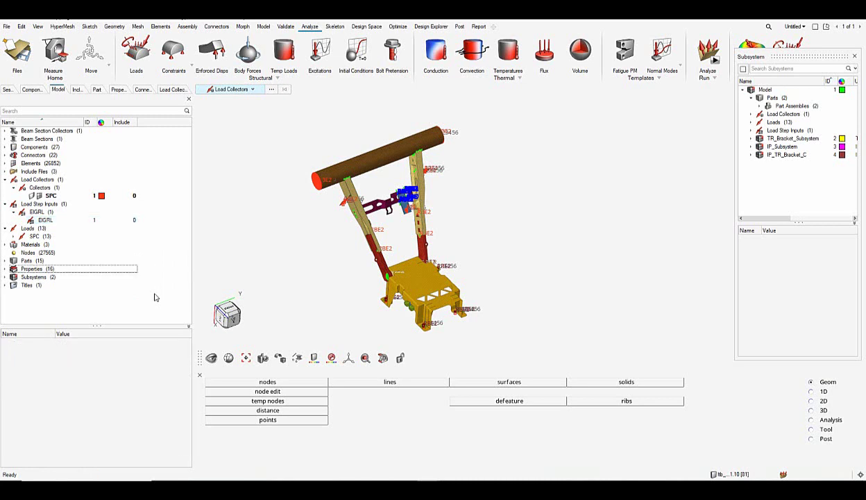
{"action": "right_click", "coordinate": [155, 297]}
{"action": "mouse_move", "coordinate": [167, 300]}
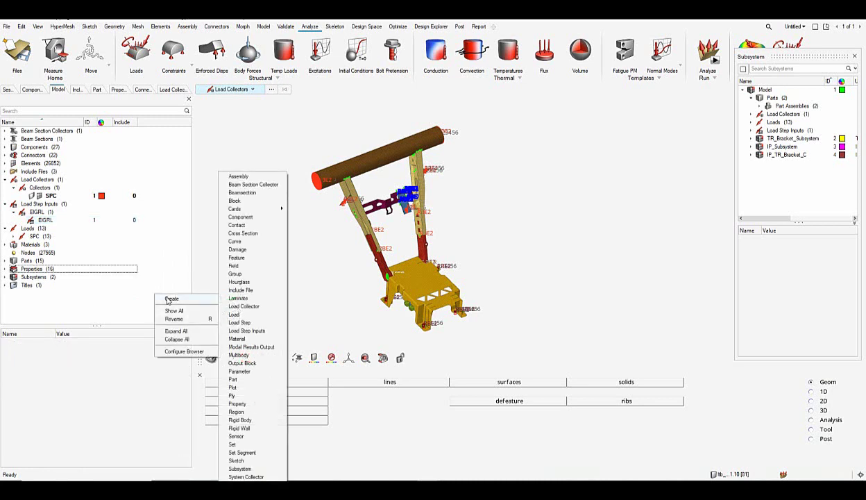
{"action": "left_click", "coordinate": [236, 322]}
{"action": "key", "text": "Return"}
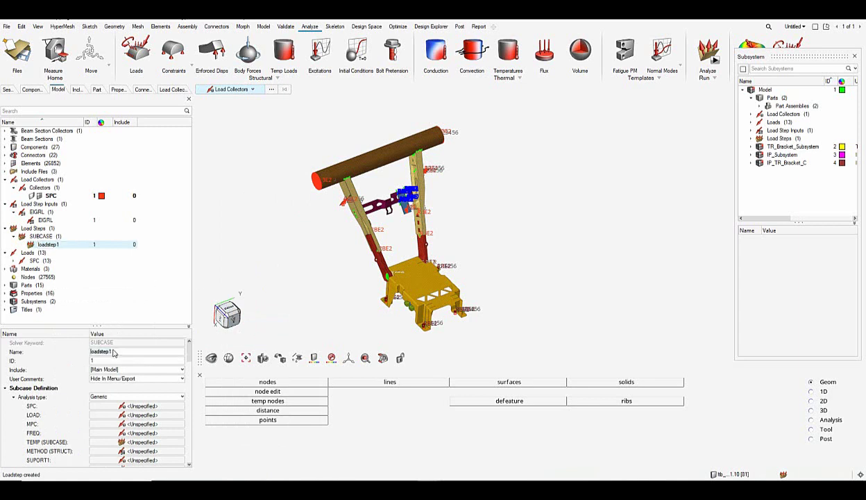
{"action": "left_click", "coordinate": [114, 352]}
{"action": "type", "text": "Modal_Analysis"}
{"action": "key", "text": "Return"}
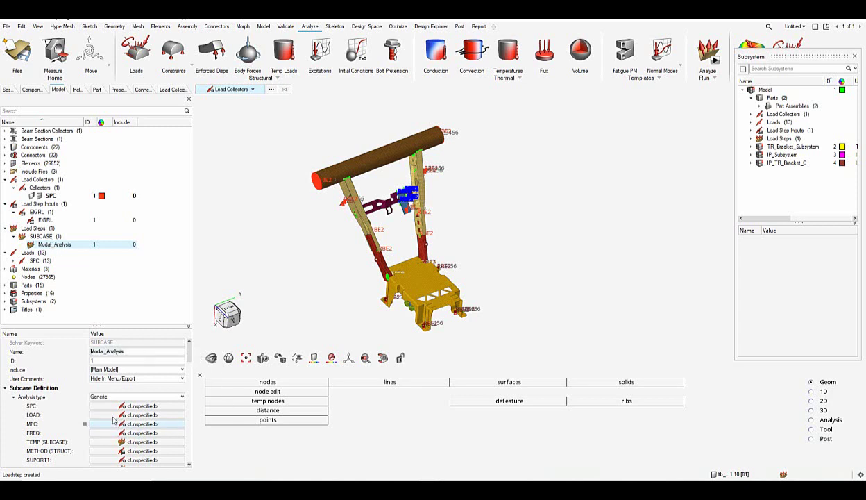
- Set the Modal_Analysis load step's analysis type to Normal modes and assign the SPC load collector as its SPC
{"action": "left_click", "coordinate": [128, 396]}
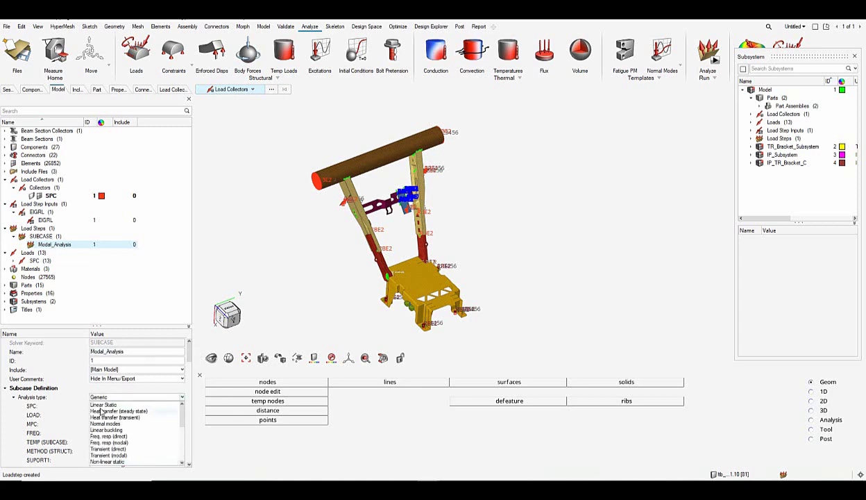
{"action": "left_click", "coordinate": [106, 424]}
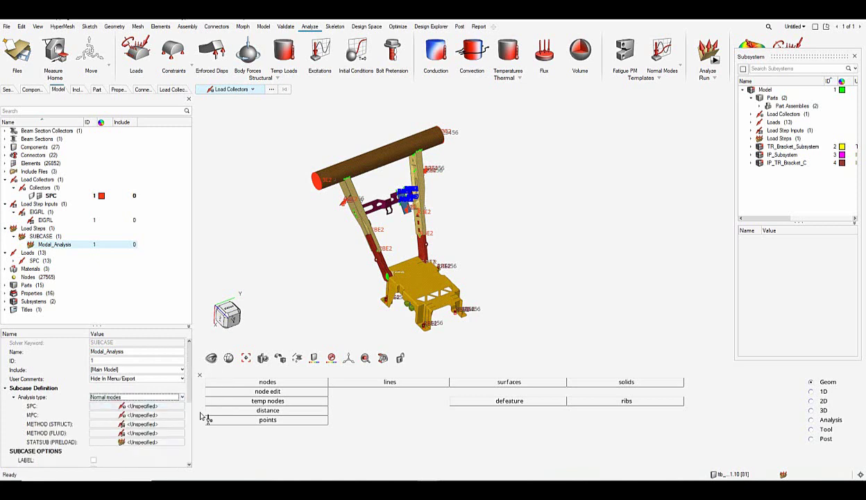
{"action": "left_click", "coordinate": [156, 405]}
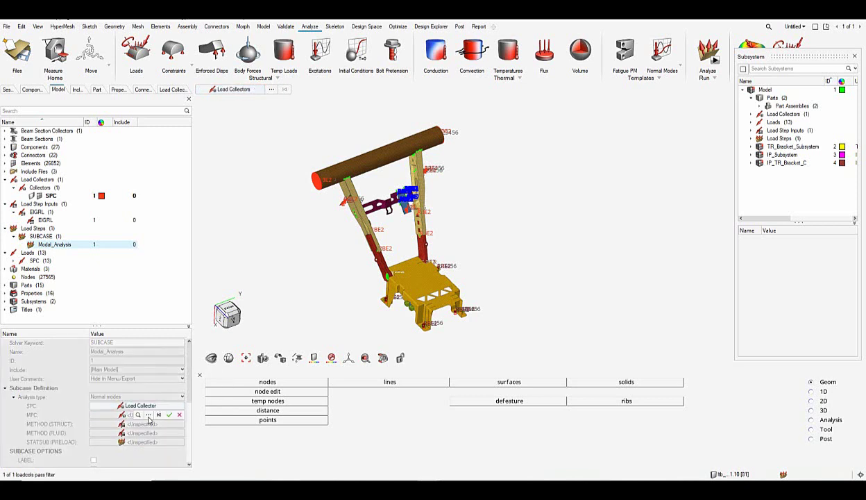
{"action": "left_click", "coordinate": [147, 415]}
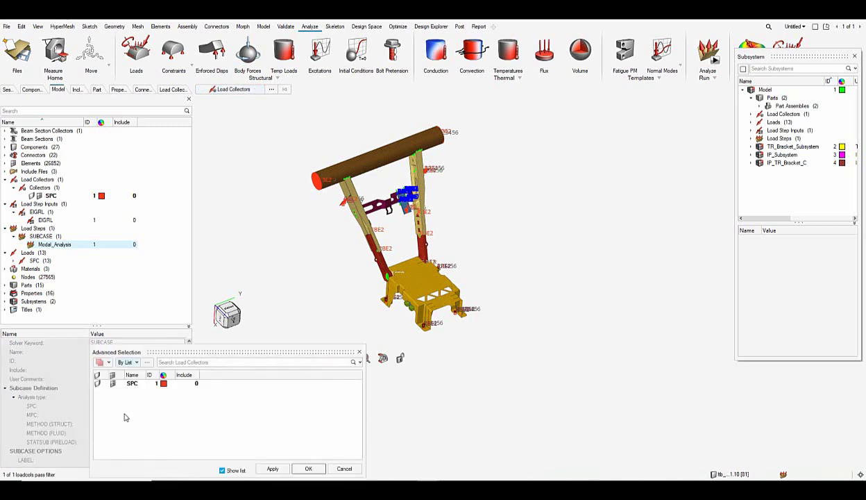
{"action": "left_click", "coordinate": [272, 468]}
{"action": "left_click", "coordinate": [170, 415]}
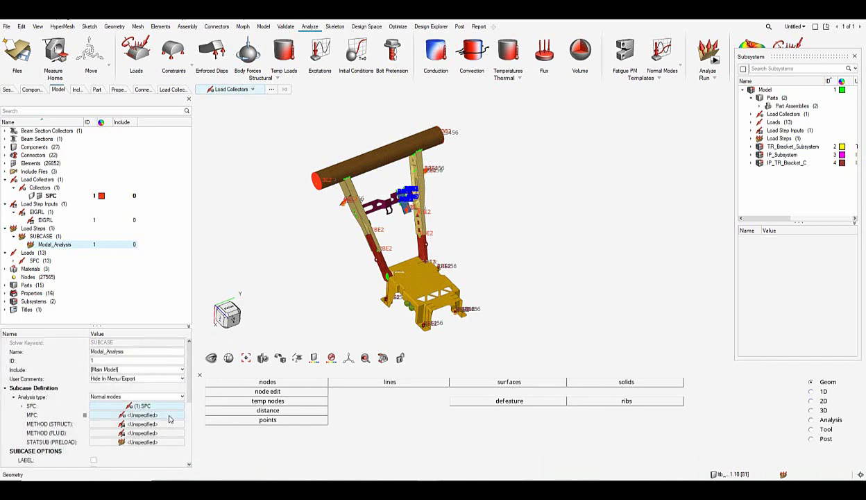
- Assign the EIGRL load step input as METHOD (STRUCT) of the Modal_Analysis load step
{"action": "left_click", "coordinate": [136, 423]}
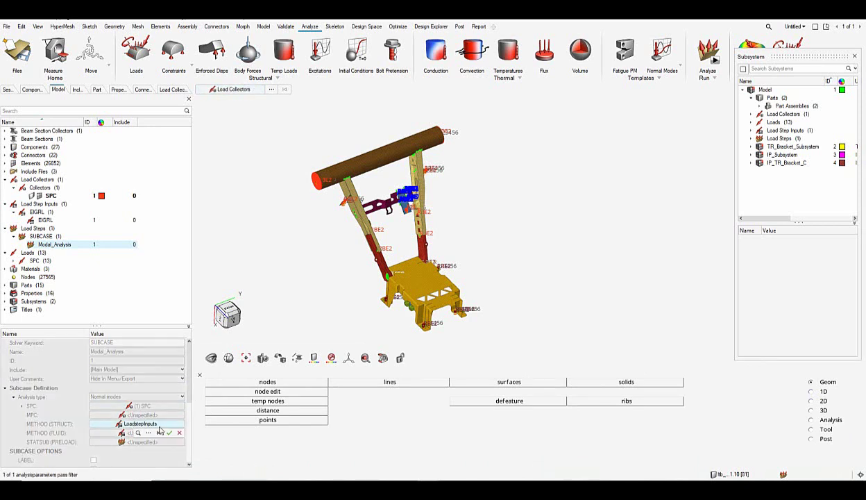
{"action": "left_click", "coordinate": [147, 431]}
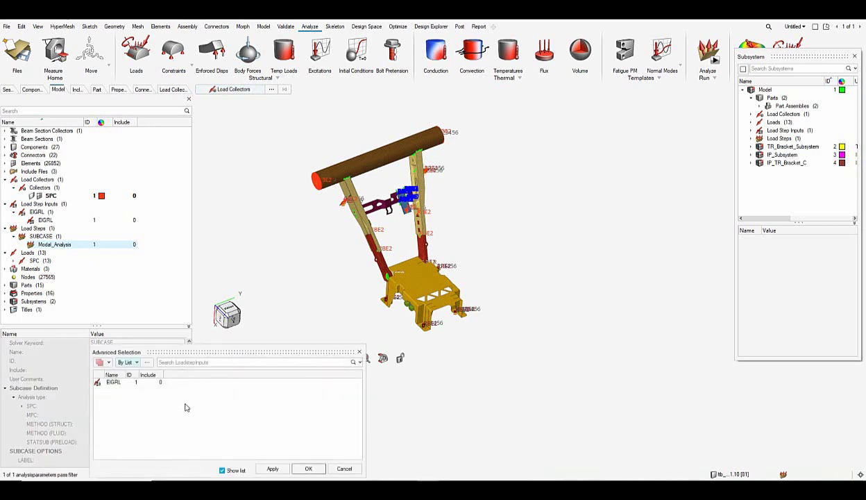
{"action": "left_click", "coordinate": [113, 383]}
{"action": "left_click", "coordinate": [264, 467]}
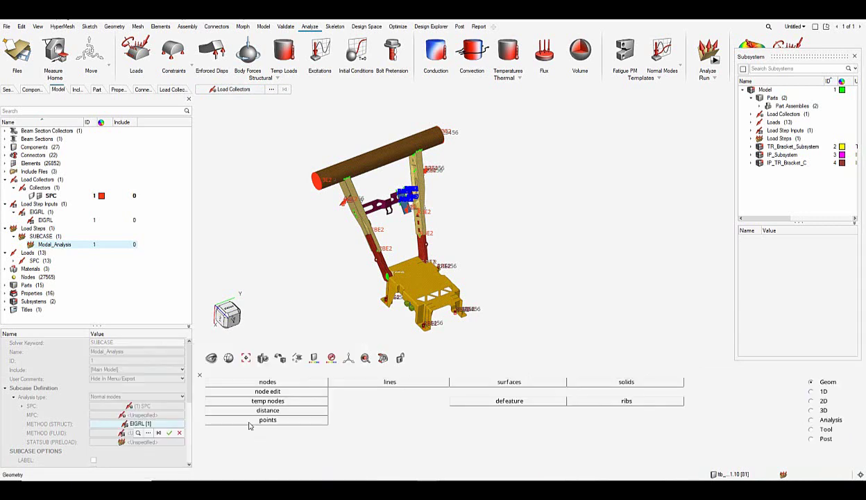
{"action": "left_click", "coordinate": [170, 432]}
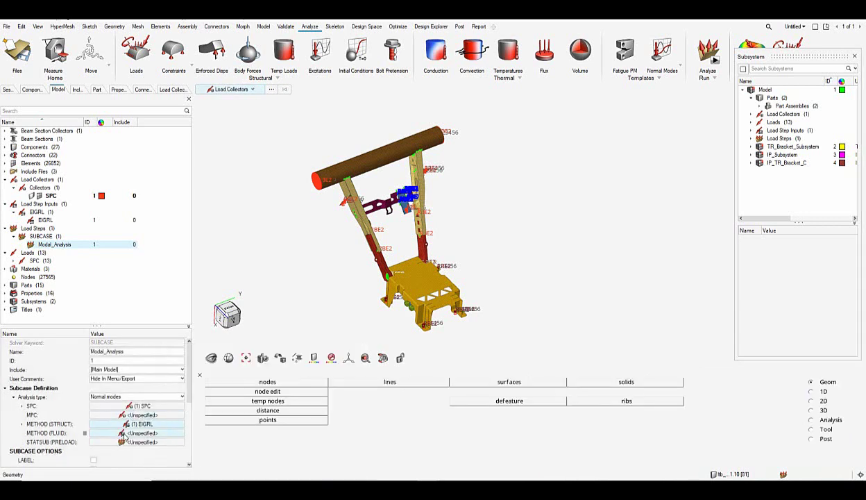
- Enable OUTPUT for the Modal_Analysis load step and request DISPLACEMENT, ESE and STRESS results
{"action": "scroll", "coordinate": [124, 435], "scroll_direction": "down", "scroll_amount": 4}
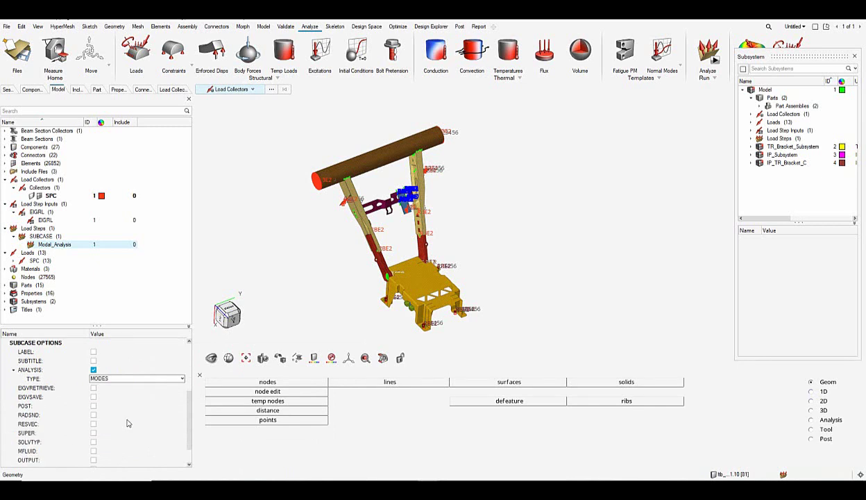
{"action": "scroll", "coordinate": [127, 422], "scroll_direction": "down", "scroll_amount": 1}
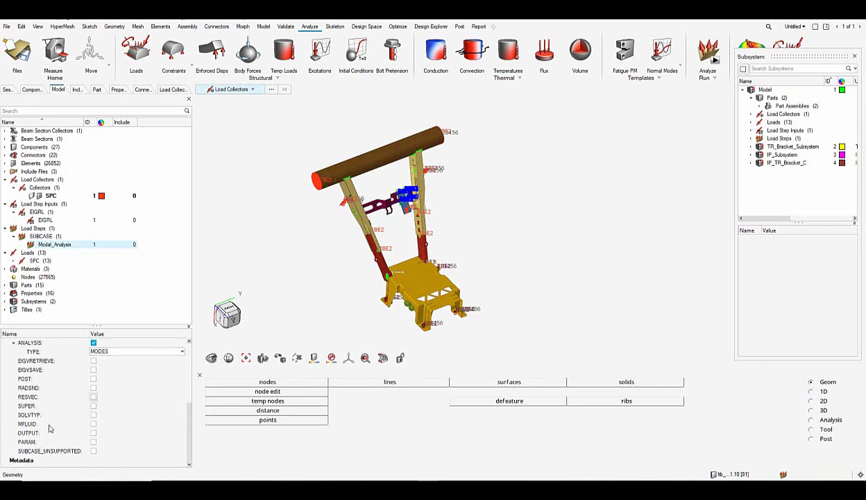
{"action": "left_click", "coordinate": [93, 432]}
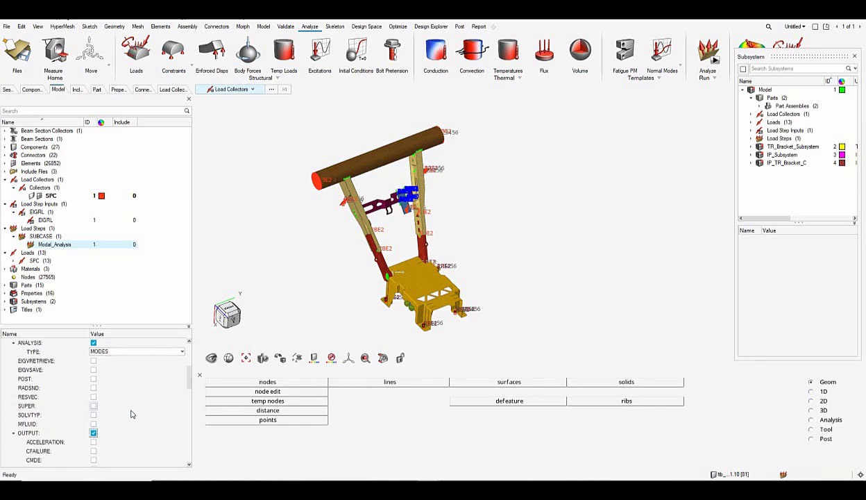
{"action": "scroll", "coordinate": [131, 412], "scroll_direction": "down", "scroll_amount": 2}
{"action": "scroll", "coordinate": [131, 415], "scroll_direction": "down", "scroll_amount": 1}
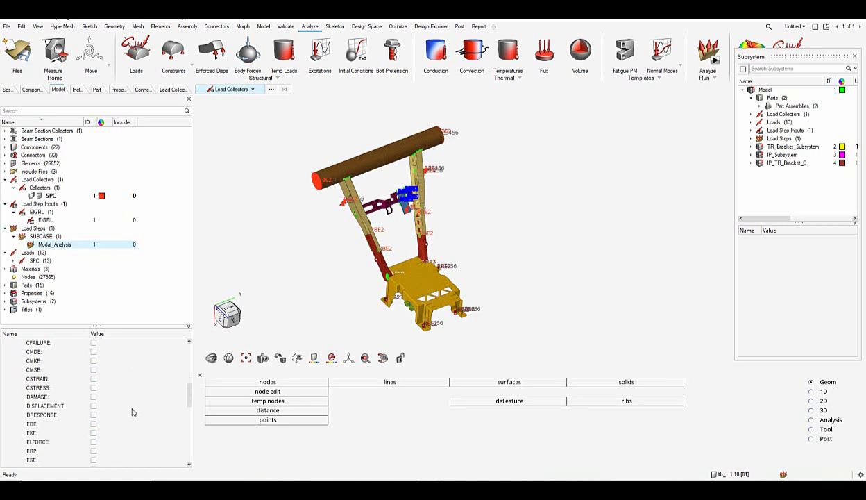
{"action": "left_click", "coordinate": [94, 406]}
{"action": "scroll", "coordinate": [122, 422], "scroll_direction": "down", "scroll_amount": 6}
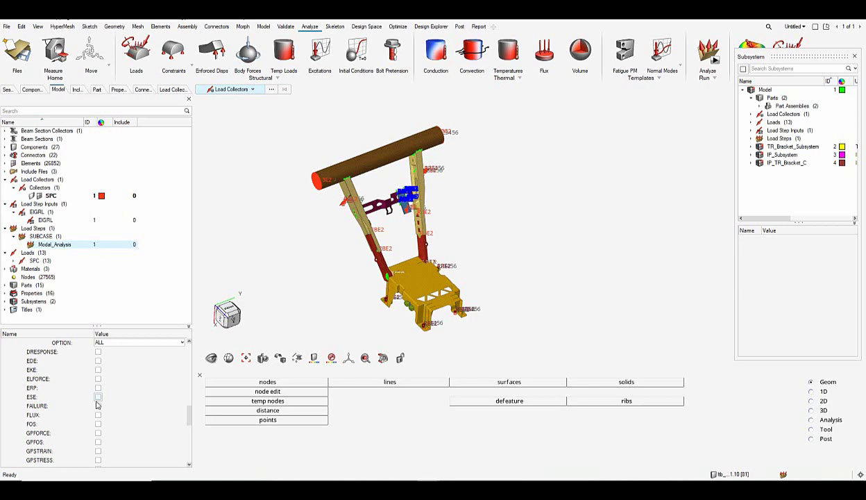
{"action": "scroll", "coordinate": [119, 417], "scroll_direction": "down", "scroll_amount": 5}
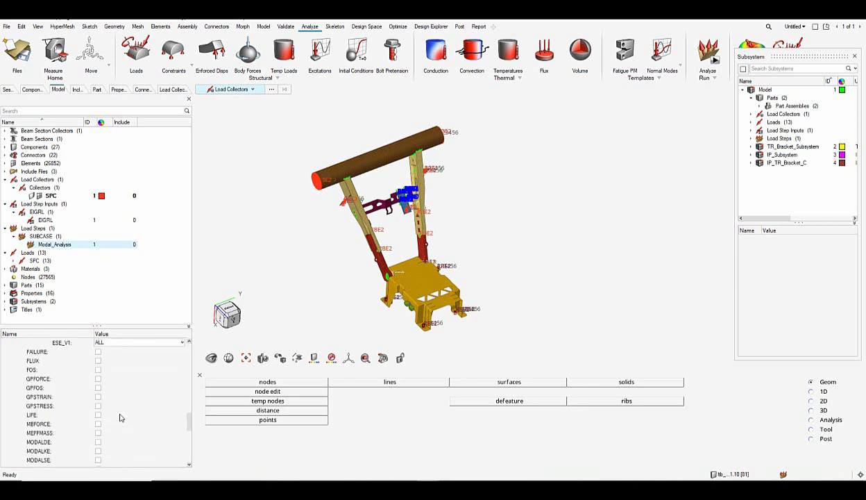
{"action": "scroll", "coordinate": [120, 417], "scroll_direction": "down", "scroll_amount": 10}
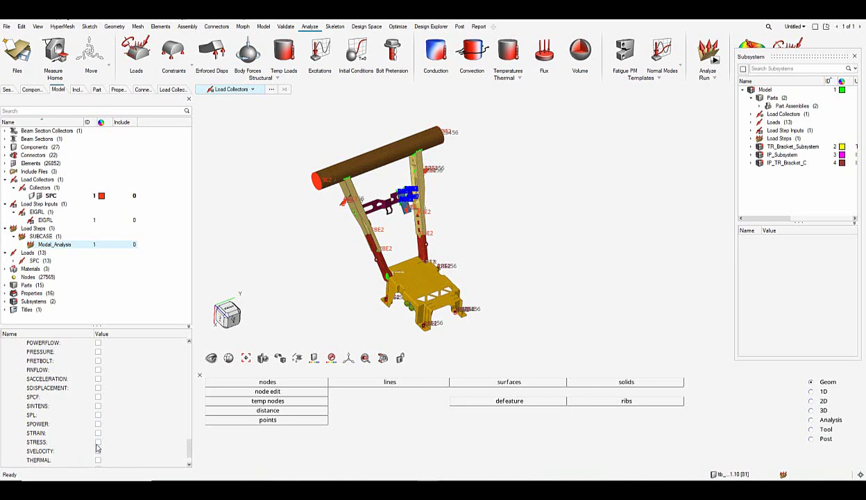
{"action": "left_click", "coordinate": [98, 442]}
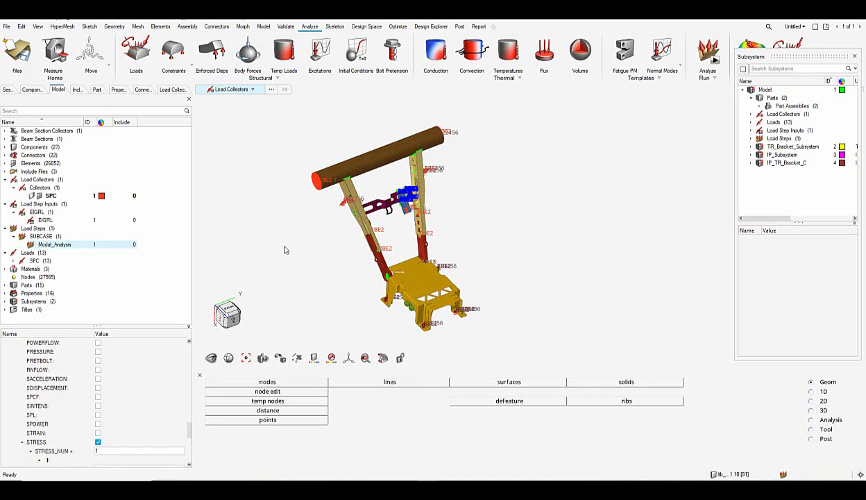
- Close the geometry command area beneath the model and display the meshed model coloured by subsystem
{"action": "mouse_move", "coordinate": [291, 252]}
{"action": "right_mouse_down"}
{"action": "mouse_move", "coordinate": [315, 248]}
{"action": "mouse_move", "coordinate": [305, 246]}
{"action": "right_mouse_up"}
{"action": "middle_click_drag", "start_coordinate": [305, 245], "coordinate": [338, 248]}
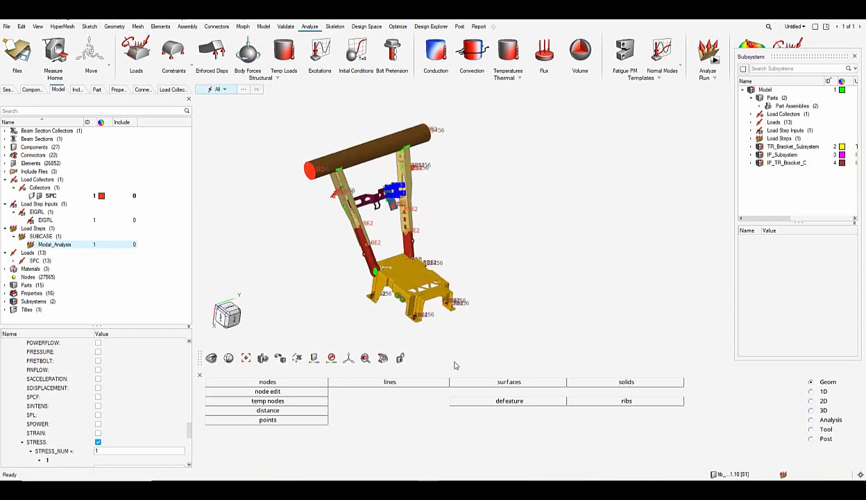
{"action": "left_click", "coordinate": [200, 377]}
{"action": "mouse_move", "coordinate": [495, 281]}
{"action": "middle_mouse_down"}
{"action": "mouse_move", "coordinate": [581, 262]}
{"action": "mouse_move", "coordinate": [504, 284]}
{"action": "mouse_move", "coordinate": [491, 272]}
{"action": "middle_mouse_up"}
{"action": "right_click_drag", "start_coordinate": [491, 272], "coordinate": [525, 217]}
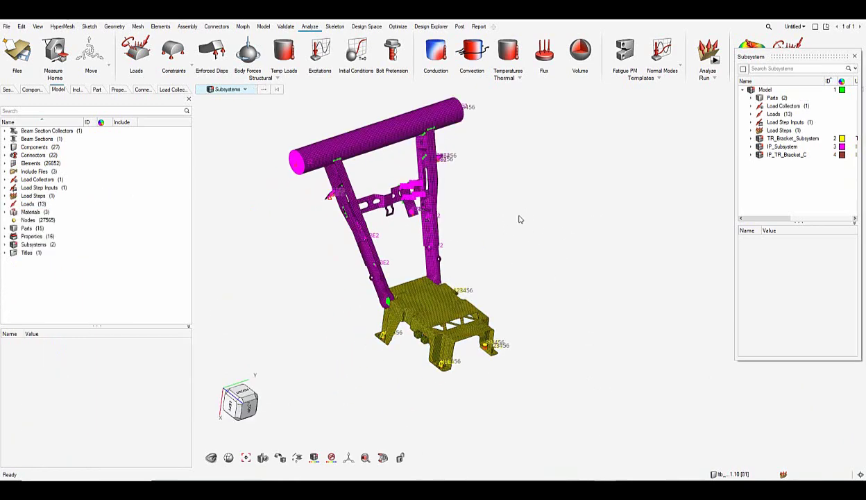
{"action": "mouse_move", "coordinate": [519, 219]}
{"action": "left_mouse_down", "text": "ctrl"}
{"action": "mouse_move", "coordinate": [526, 222]}
{"action": "mouse_move", "coordinate": [516, 202]}
{"action": "mouse_move", "coordinate": [536, 220]}
{"action": "mouse_move", "coordinate": [520, 216]}
{"action": "left_mouse_up", "text": "ctrl"}
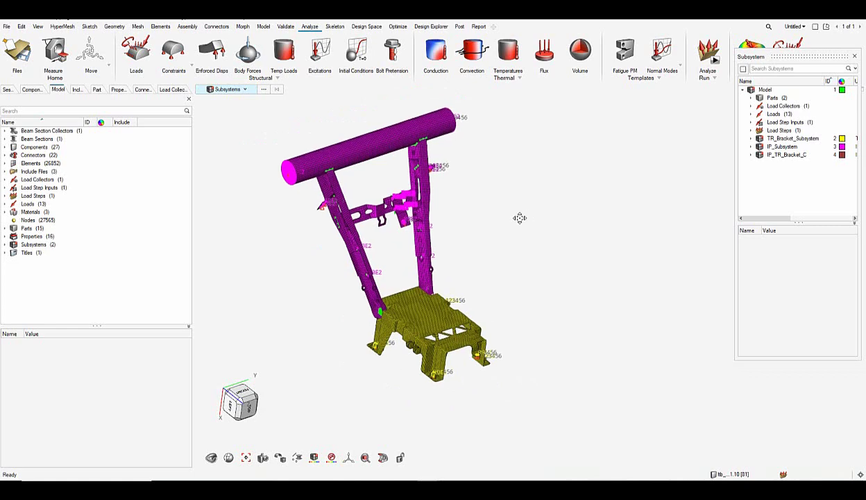
- Start a solver deck export to the Demo_Model\Modal_Analysis_Setup folder with the file name IP_TR_Bracket_Modal_Analysis.fem
{"action": "left_click", "coordinate": [7, 27]}
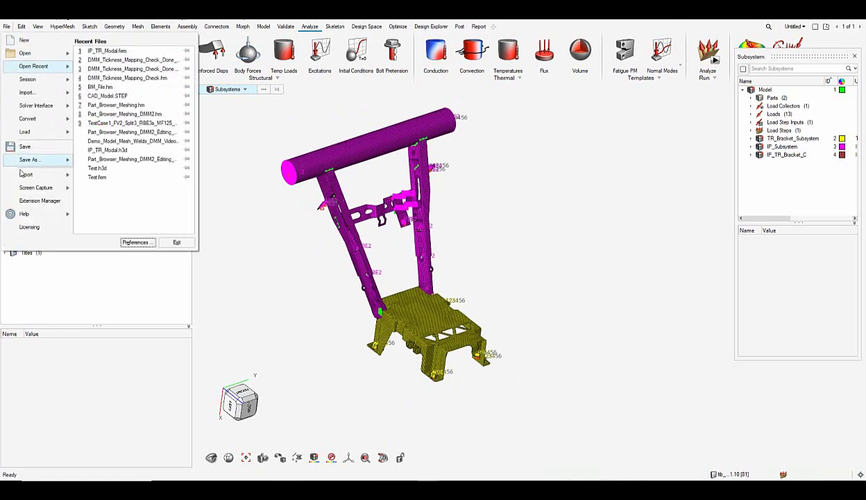
{"action": "mouse_move", "coordinate": [38, 177]}
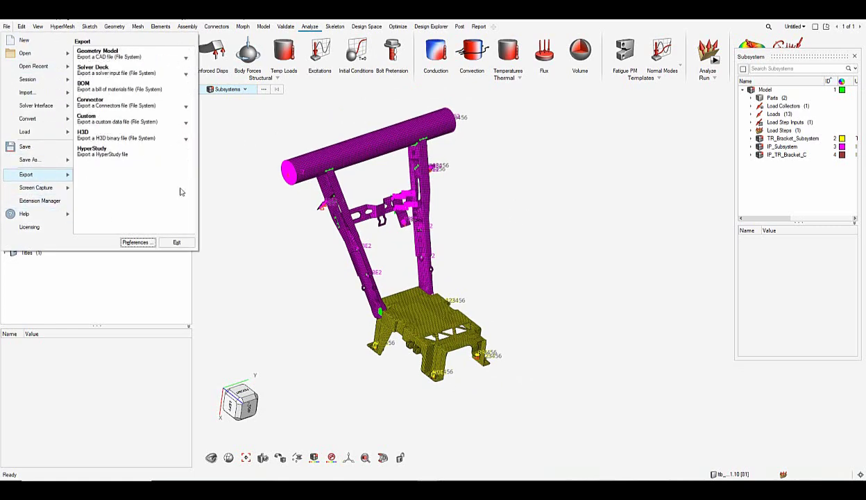
{"action": "left_click", "coordinate": [132, 83]}
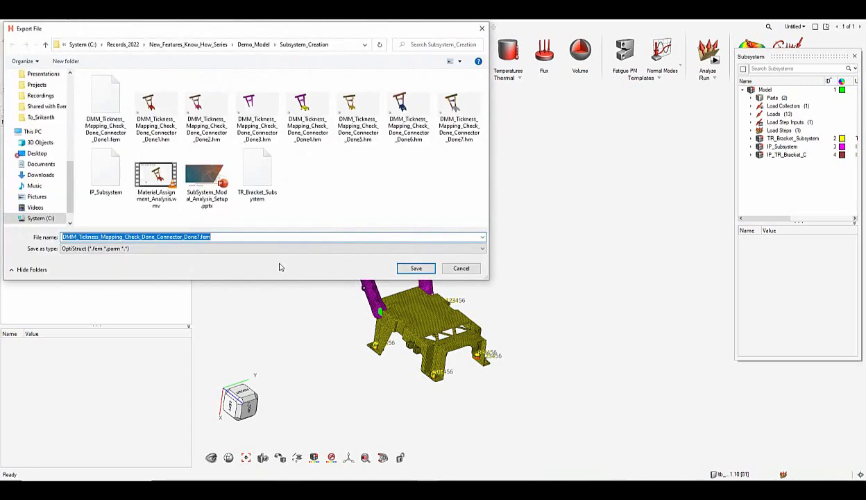
{"action": "type", "text": "C:\\Records_2022\\New_Features_Know_How_Series\\Demo_Model\\Modal_Analysis_Setup"}
{"action": "key", "text": "Return"}
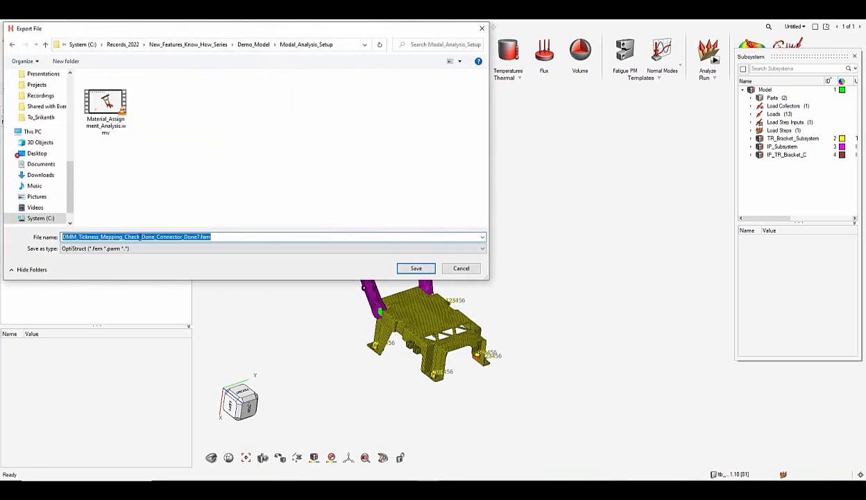
{"action": "left_click_drag", "start_coordinate": [199, 237], "coordinate": [47, 234]}
{"action": "key", "text": "BackSpace"}
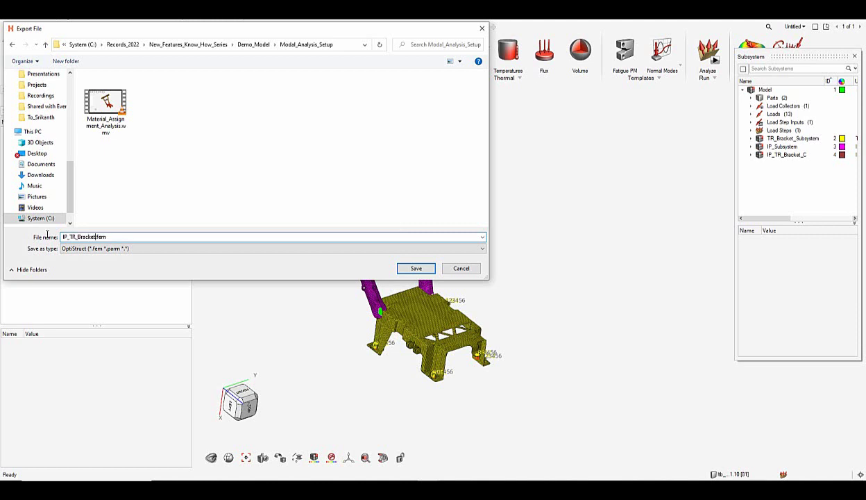
{"action": "type", "text": "IP_TR_Bracket_Modal_Analysis"}
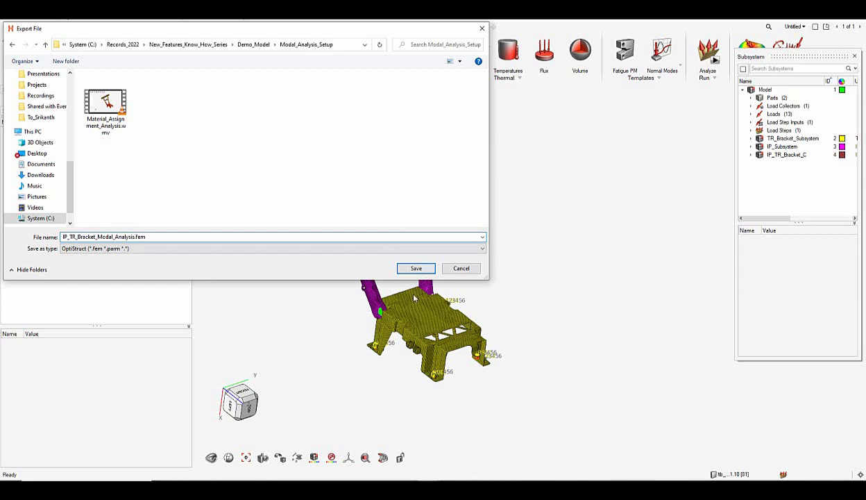
{"action": "left_click", "coordinate": [411, 269]}
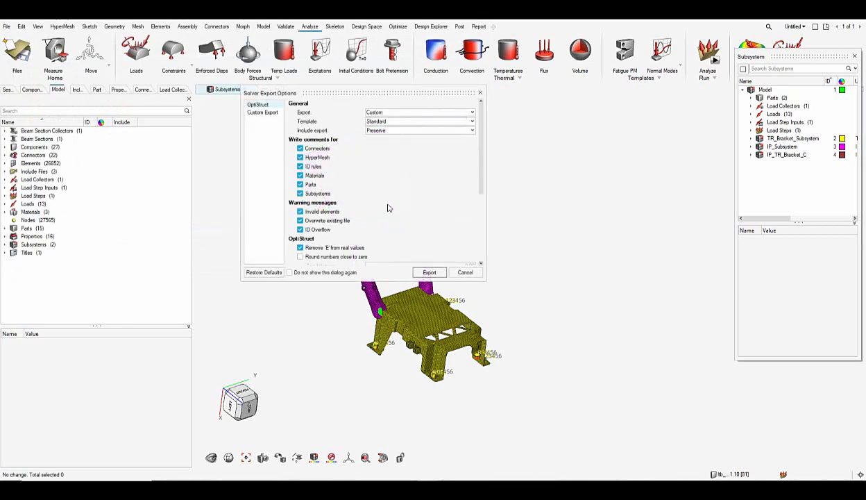
- Review the OptiStruct solver export options and export the deck with include export set to Preserve
{"action": "scroll", "coordinate": [397, 197], "scroll_direction": "down", "scroll_amount": 1}
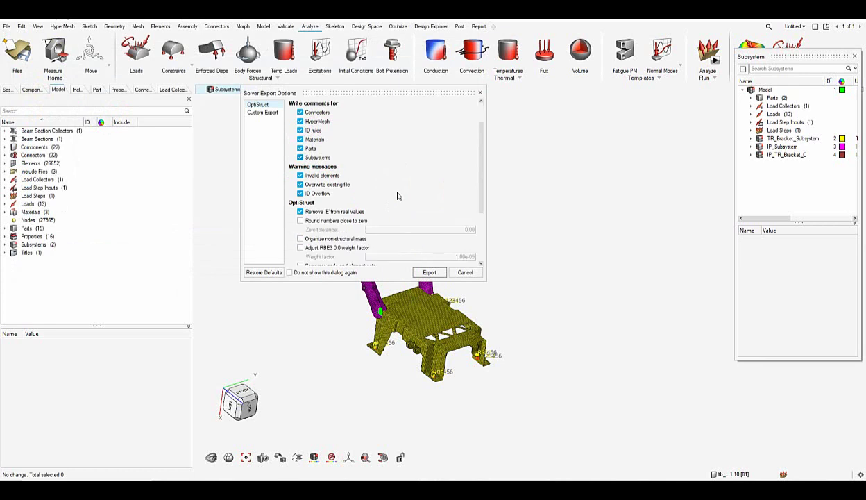
{"action": "scroll", "coordinate": [375, 180], "scroll_direction": "up", "scroll_amount": 1}
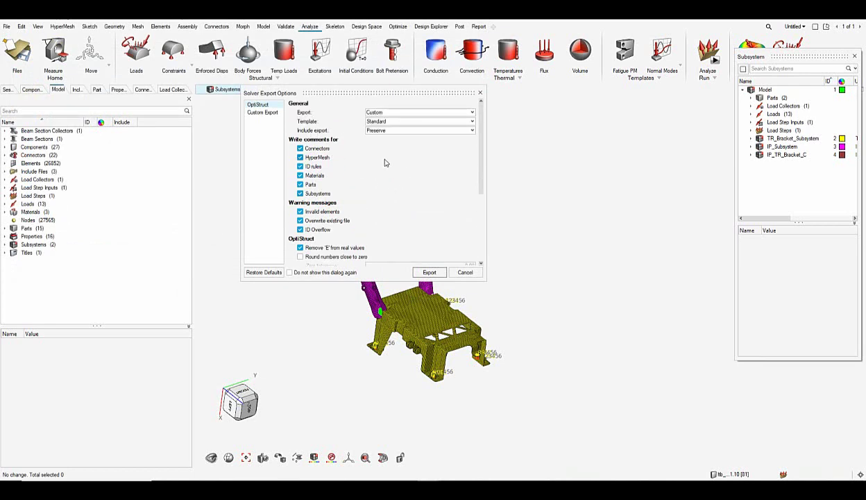
{"action": "scroll", "coordinate": [386, 163], "scroll_direction": "down", "scroll_amount": 2}
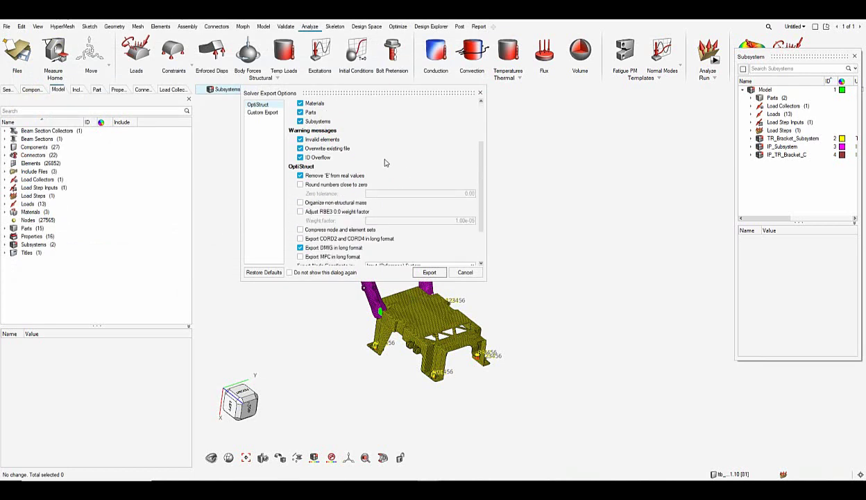
{"action": "scroll", "coordinate": [386, 162], "scroll_direction": "down", "scroll_amount": 2}
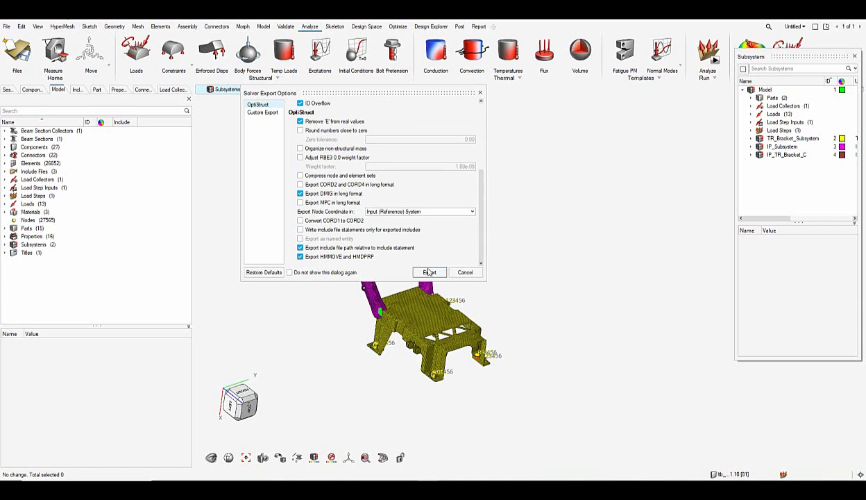
{"action": "left_click", "coordinate": [430, 271]}
- Switch to File Explorer and examine the exported subsystem and connection files in the Modal_Analysis_Setup folder
{"action": "key", "text": "alt+Tab"}
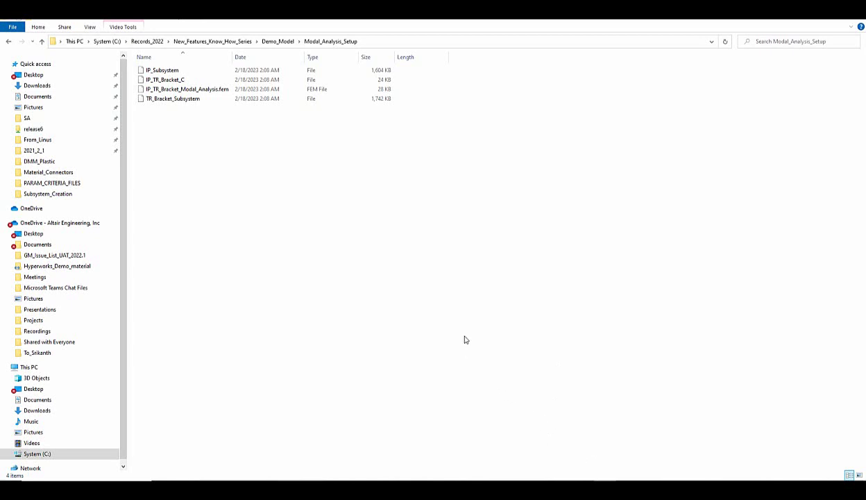
{"action": "left_click_drag", "start_coordinate": [408, 294], "coordinate": [413, 294]}
{"action": "right_click", "coordinate": [411, 296]}
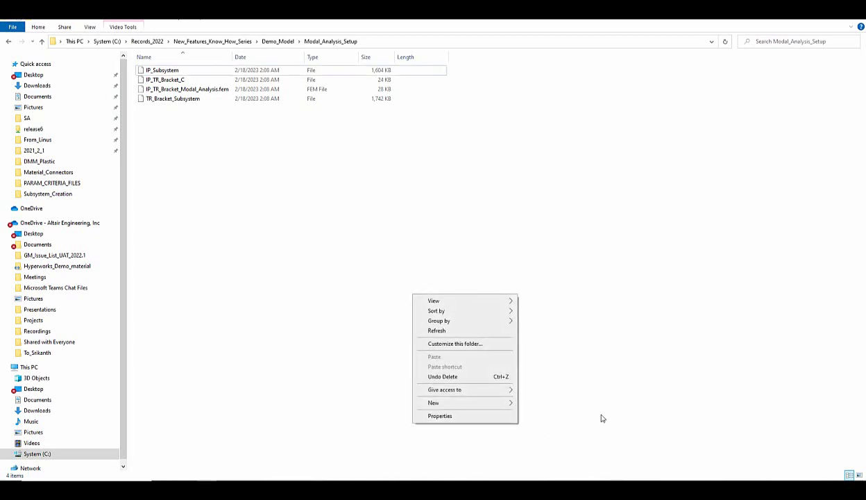
{"action": "left_click", "coordinate": [585, 460]}
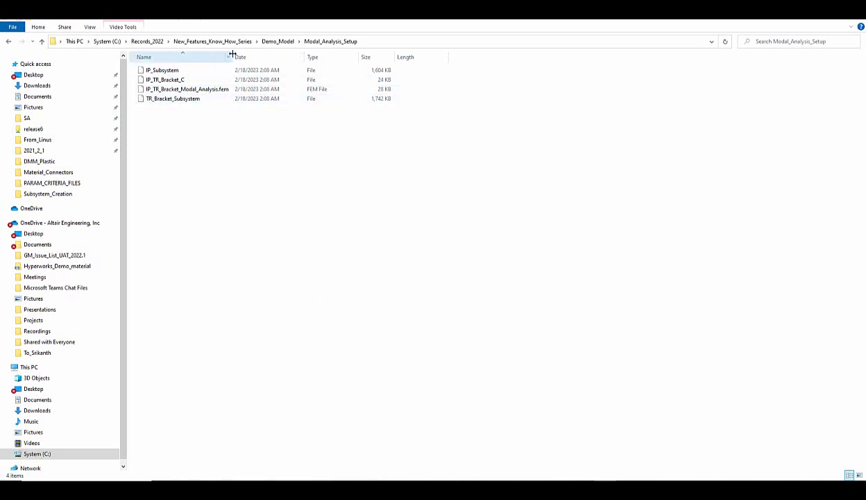
{"action": "left_click_drag", "start_coordinate": [233, 54], "coordinate": [247, 55]}
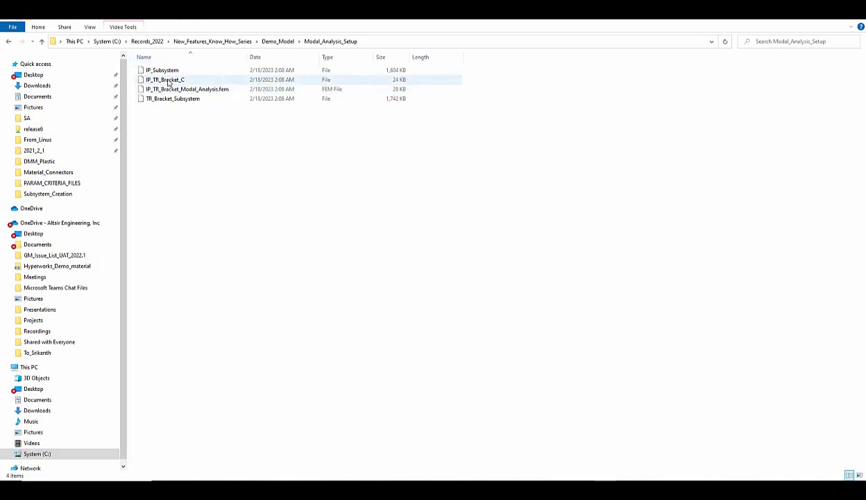
{"action": "left_click", "coordinate": [168, 102]}
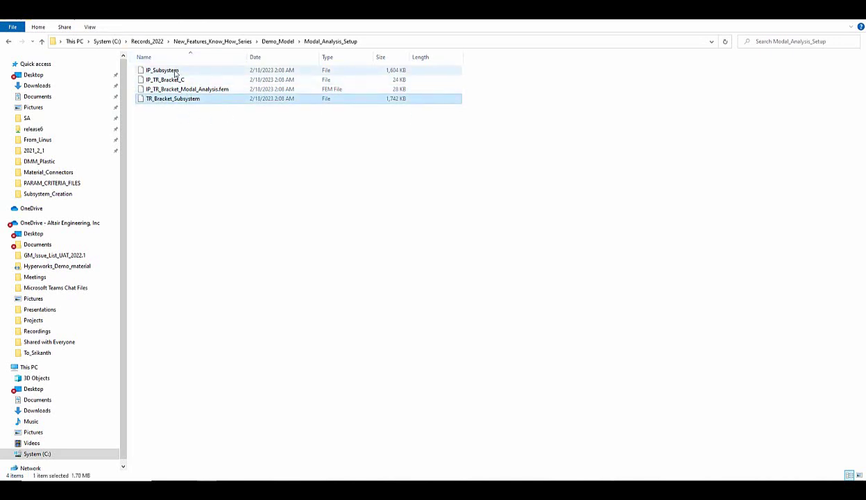
{"action": "left_click", "coordinate": [176, 71]}
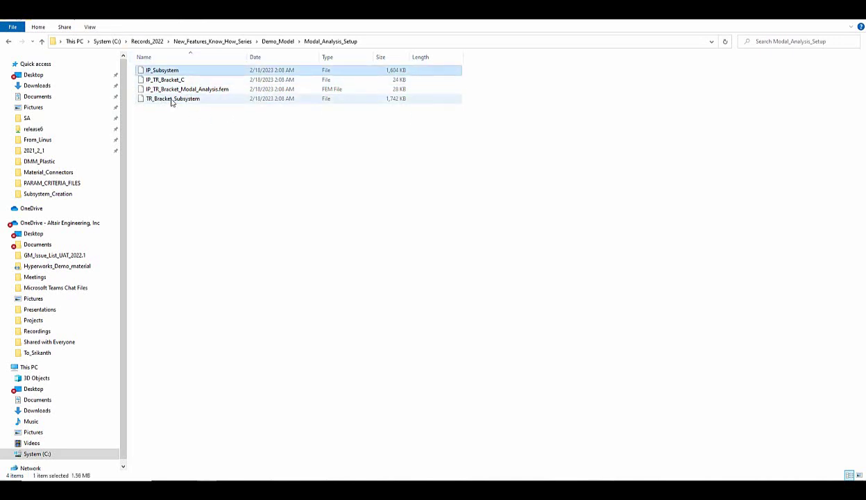
{"action": "left_click", "coordinate": [170, 101]}
{"action": "left_click", "coordinate": [171, 82]}
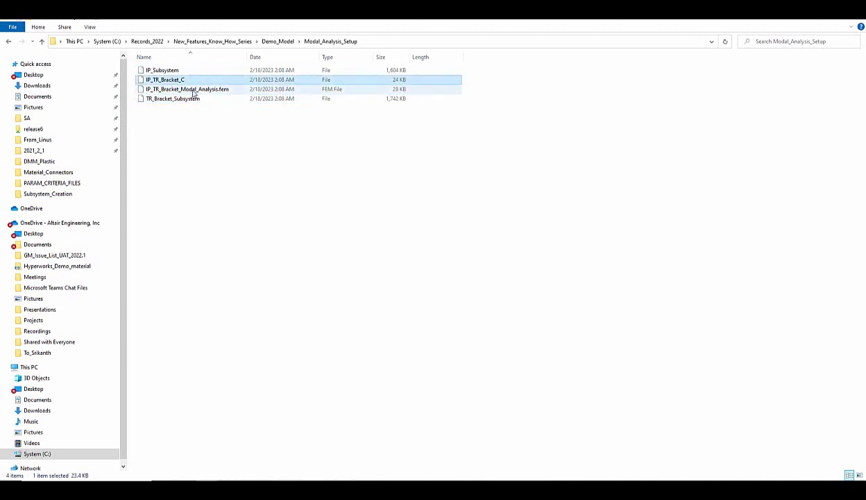
- Open IP_TR_Bracket_Modal_Analysis.fem in the text editor and examine the subcase, SPC and METHOD entries in its case control cards
{"action": "left_click", "coordinate": [182, 90]}
{"action": "right_click", "coordinate": [193, 91]}
{"action": "left_click", "coordinate": [240, 136]}
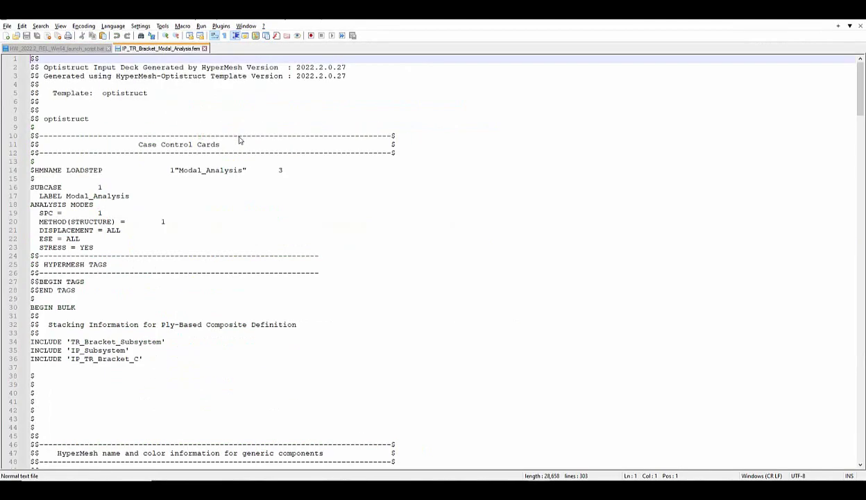
{"action": "scroll", "coordinate": [203, 199], "scroll_direction": "down", "scroll_amount": 1}
{"action": "scroll", "coordinate": [204, 199], "scroll_direction": "up", "scroll_amount": 1}
{"action": "left_click_drag", "start_coordinate": [30, 187], "coordinate": [99, 188]}
{"action": "left_click_drag", "start_coordinate": [50, 214], "coordinate": [86, 221]}
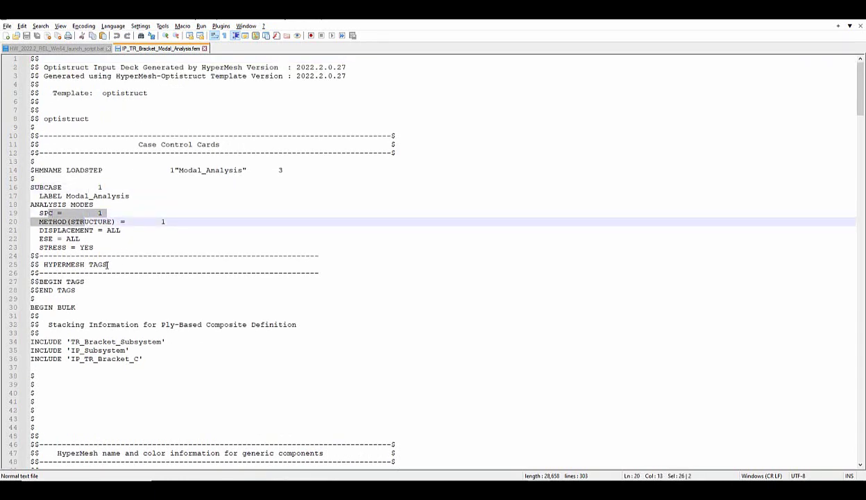
- Examine the three INCLUDE statements for the subsystem and connection files in the deck's bulk data section
{"action": "scroll", "coordinate": [107, 264], "scroll_direction": "down", "scroll_amount": 3}
{"action": "left_click_drag", "start_coordinate": [143, 282], "coordinate": [139, 264]}
{"action": "left_click", "coordinate": [166, 264]}
{"action": "left_click_drag", "start_coordinate": [89, 273], "coordinate": [112, 272]}
{"action": "left_click", "coordinate": [155, 282]}
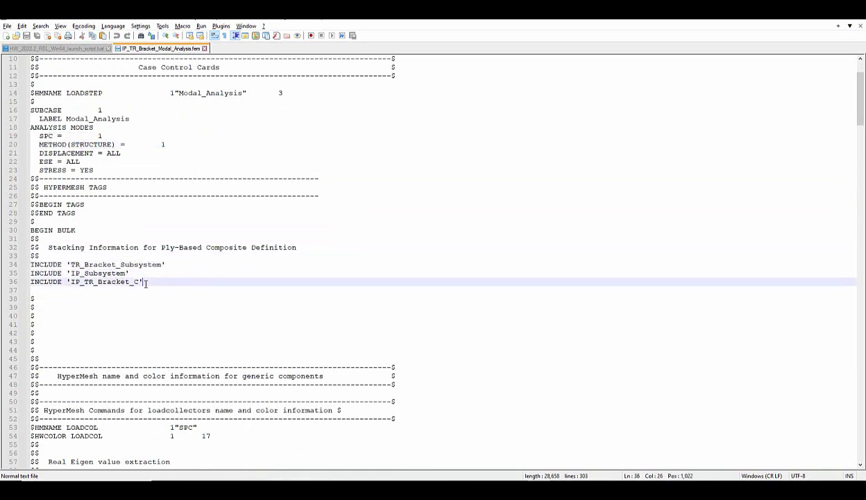
- Examine the EIGRL card, SPC data and subsystem hierarchy metadata in the rest of IP_TR_Bracket_Modal_Analysis.fem
{"action": "scroll", "coordinate": [113, 285], "scroll_direction": "down", "scroll_amount": 3}
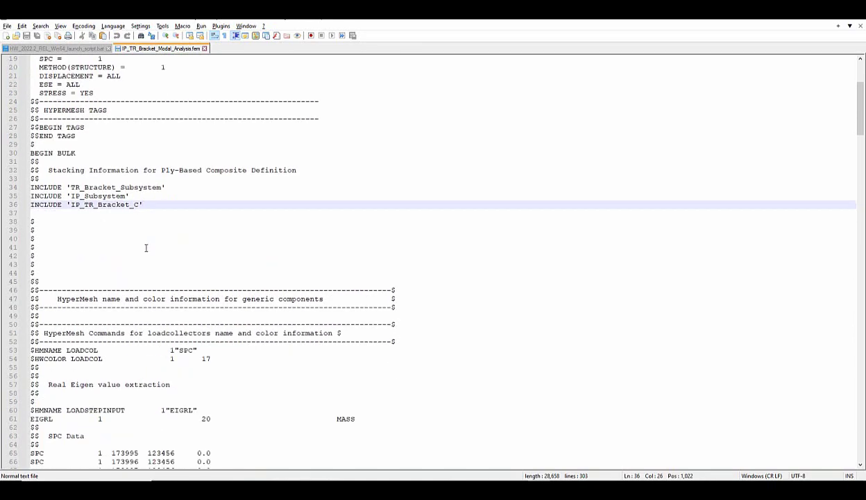
{"action": "scroll", "coordinate": [146, 248], "scroll_direction": "down", "scroll_amount": 19}
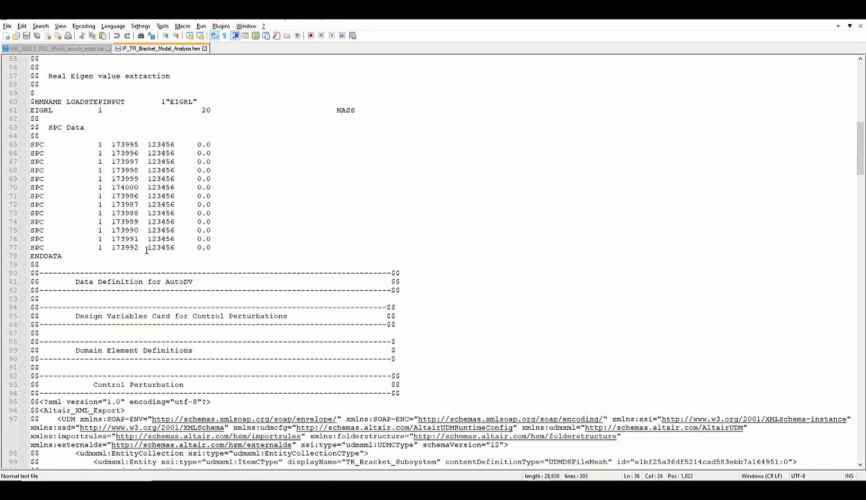
{"action": "scroll", "coordinate": [147, 255], "scroll_direction": "down", "scroll_amount": 7}
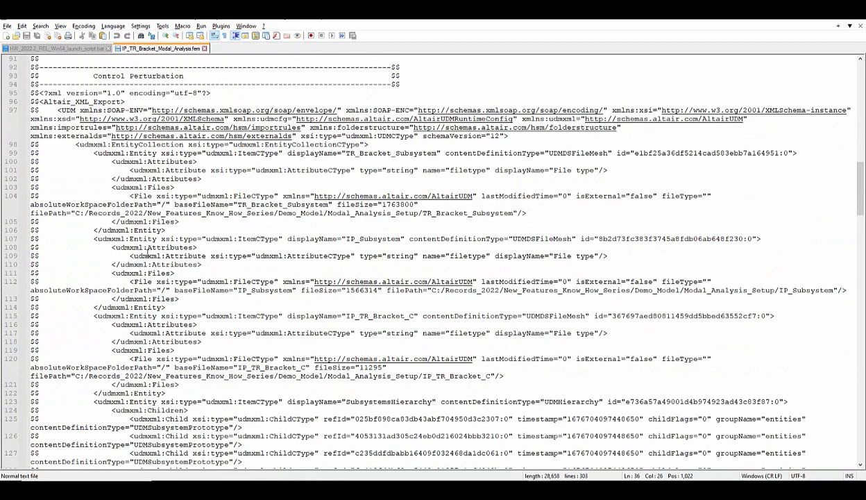
{"action": "scroll", "coordinate": [147, 250], "scroll_direction": "up", "scroll_amount": 4}
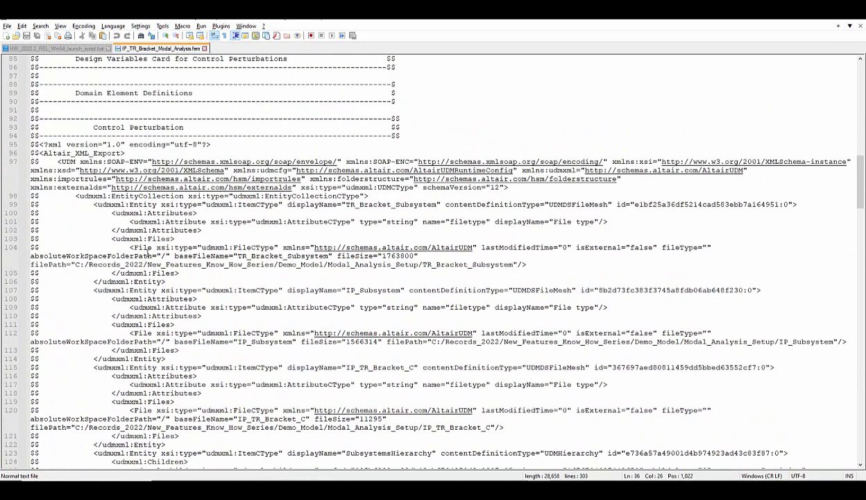
{"action": "scroll", "coordinate": [147, 251], "scroll_direction": "up", "scroll_amount": 16}
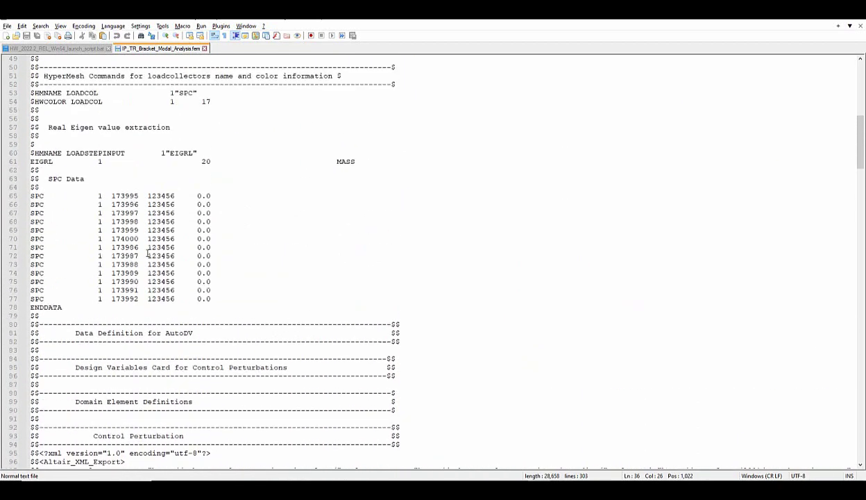
{"action": "scroll", "coordinate": [147, 253], "scroll_direction": "up", "scroll_amount": 9}
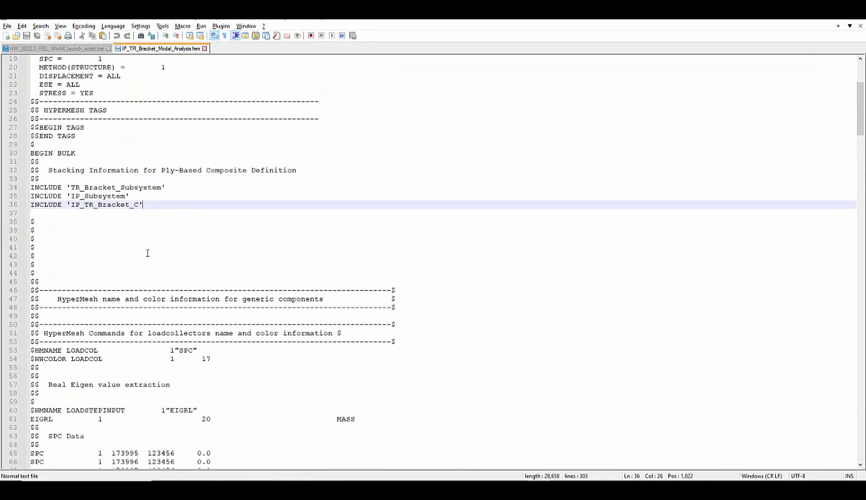
{"action": "scroll", "coordinate": [147, 254], "scroll_direction": "up", "scroll_amount": 3}
{"action": "scroll", "coordinate": [147, 255], "scroll_direction": "down", "scroll_amount": 15}
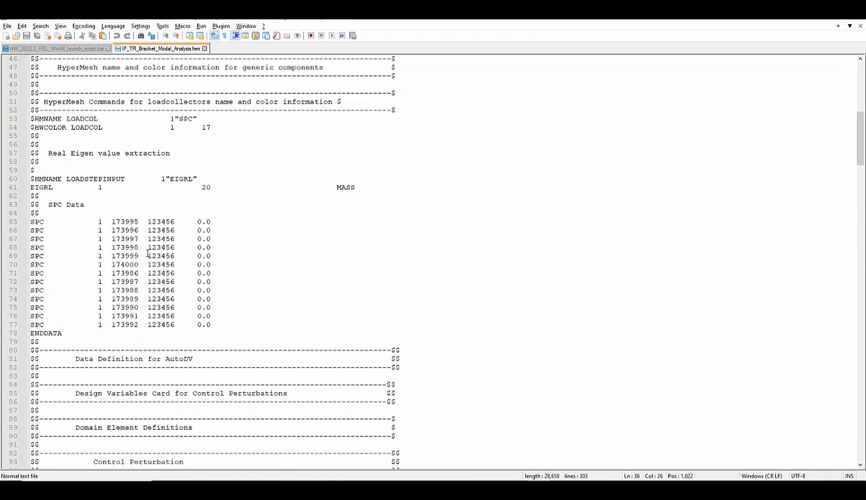
{"action": "scroll", "coordinate": [147, 254], "scroll_direction": "up", "scroll_amount": 15}
- Return to File Explorer, open the IP_Subsystem include file in Notepad++ and examine its GRID data and remaining contents
{"action": "key", "text": "alt+F4"}
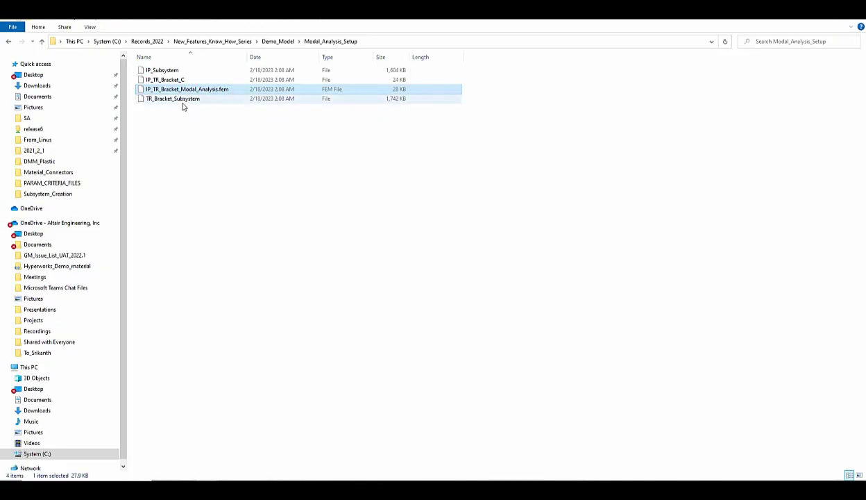
{"action": "right_click", "coordinate": [182, 102]}
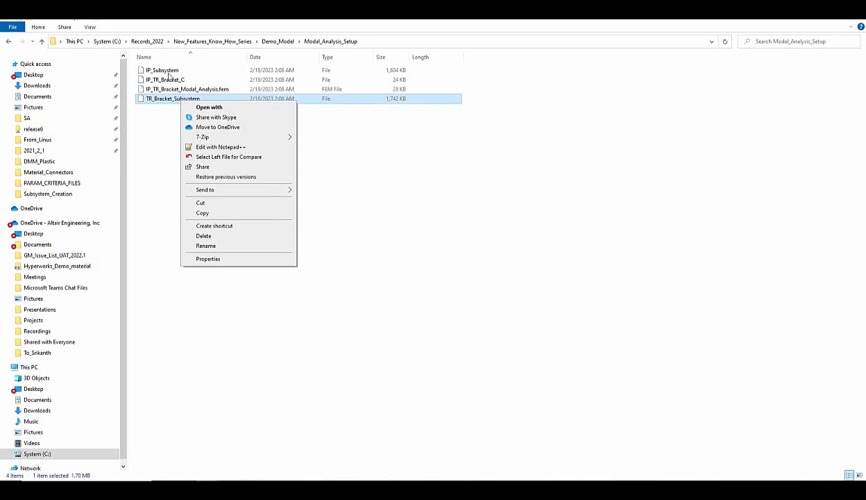
{"action": "right_click", "coordinate": [169, 74]}
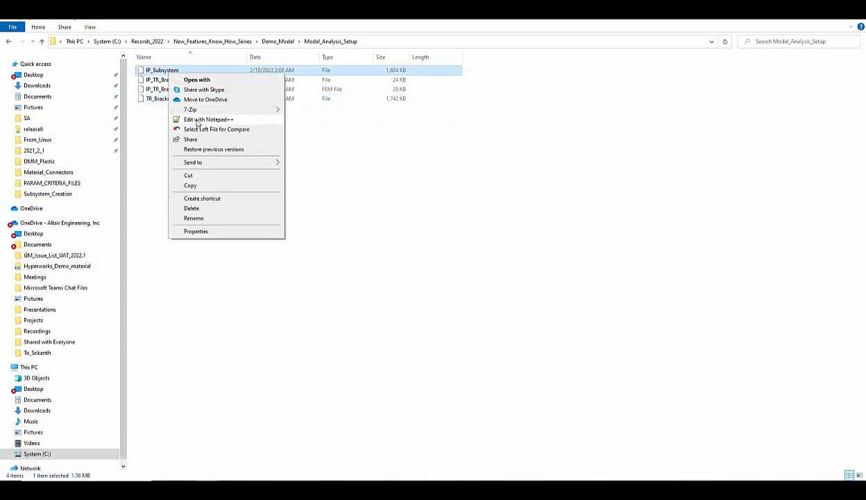
{"action": "left_click", "coordinate": [198, 123]}
{"action": "scroll", "coordinate": [173, 238], "scroll_direction": "down", "scroll_amount": 12}
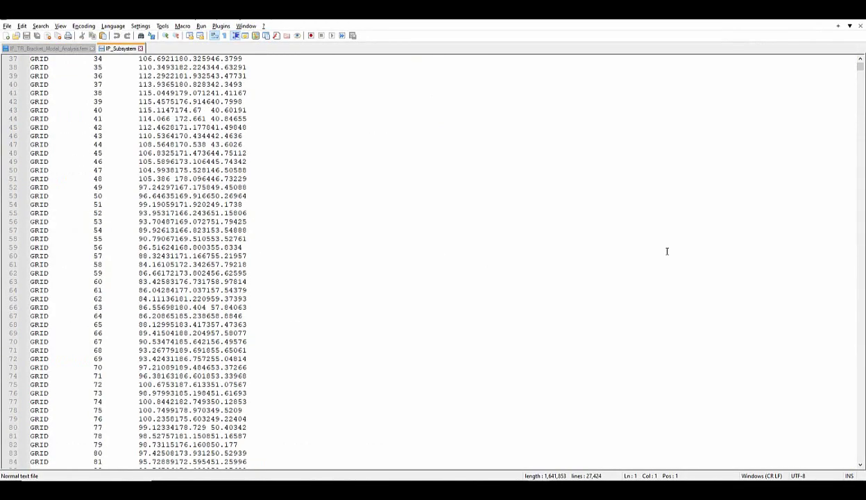
{"action": "left_click_drag", "start_coordinate": [860, 63], "coordinate": [839, 442]}
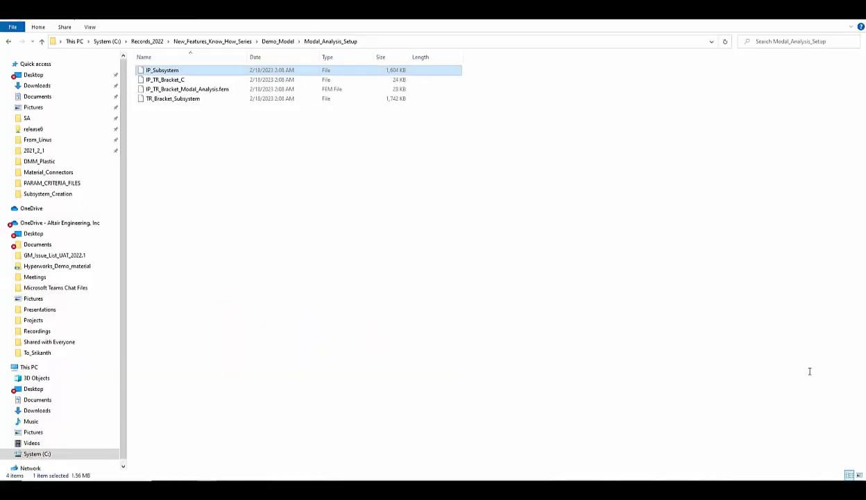
- Open the TR_Bracket_Subsystem include file in Notepad++ and examine its grid and element data
{"action": "left_click", "coordinate": [176, 100]}
{"action": "right_click", "coordinate": [176, 100]}
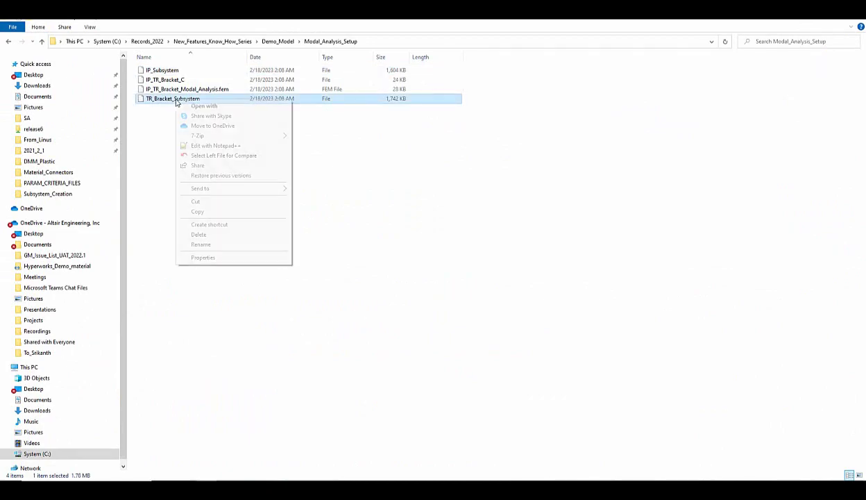
{"action": "left_click", "coordinate": [215, 145]}
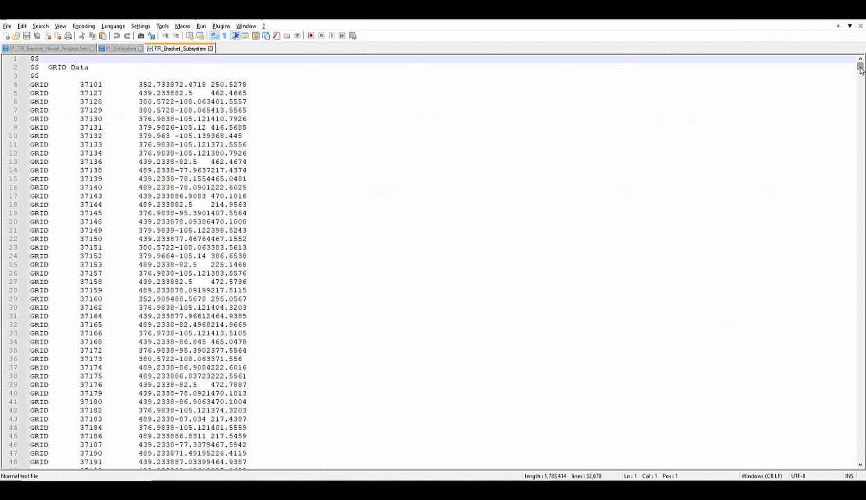
{"action": "left_click_drag", "start_coordinate": [861, 65], "coordinate": [860, 293]}
- Switch to File Explorer, open IP_TR_Bracket_C in Notepad++ and examine its CBAR elements, PBAR and MAT1 data and bolt connector definitions
{"action": "key", "text": "alt+Tab"}
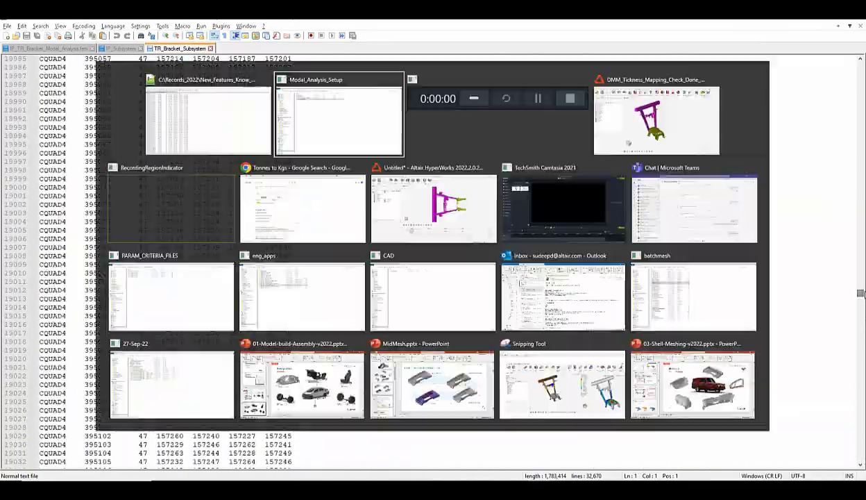
{"action": "left_click", "coordinate": [171, 80]}
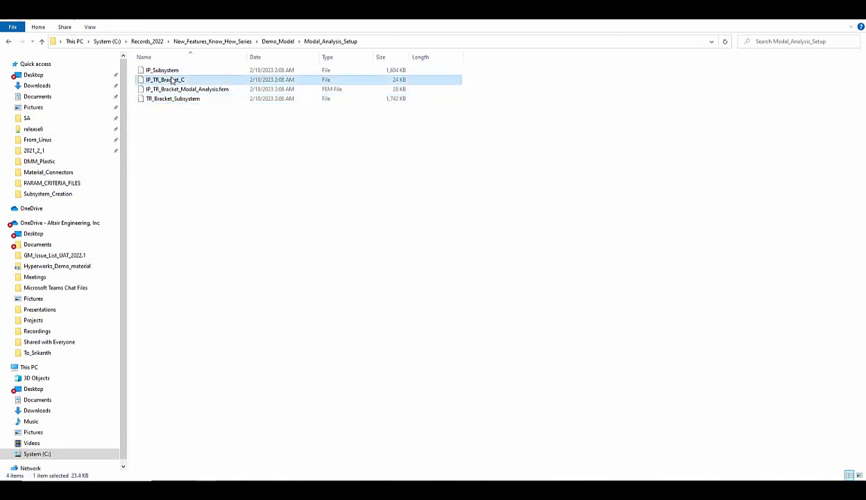
{"action": "right_click", "coordinate": [172, 80]}
{"action": "left_click", "coordinate": [212, 123]}
{"action": "scroll", "coordinate": [216, 125], "scroll_direction": "down", "scroll_amount": 10}
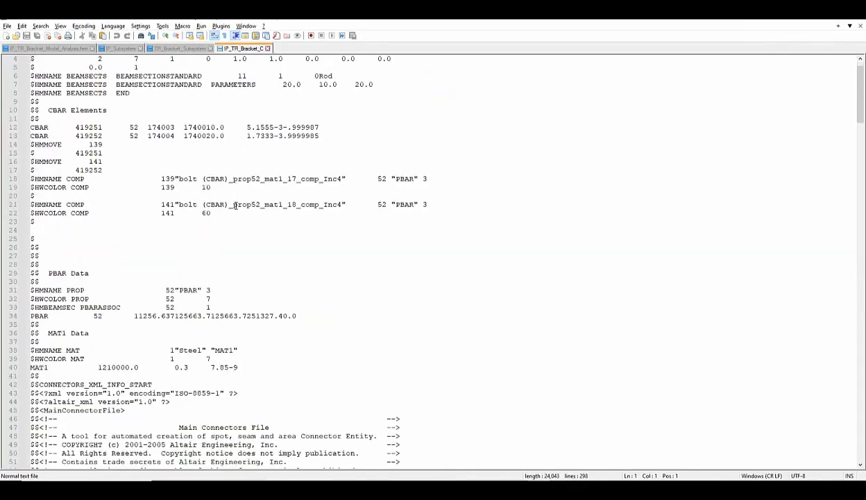
{"action": "scroll", "coordinate": [236, 206], "scroll_direction": "down", "scroll_amount": 9}
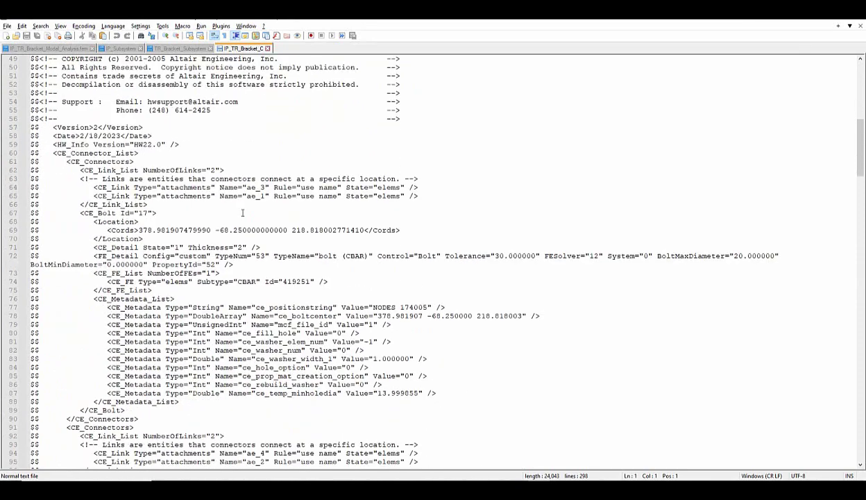
{"action": "scroll", "coordinate": [243, 209], "scroll_direction": "up", "scroll_amount": 12}
{"action": "scroll", "coordinate": [245, 212], "scroll_direction": "up", "scroll_amount": 7}
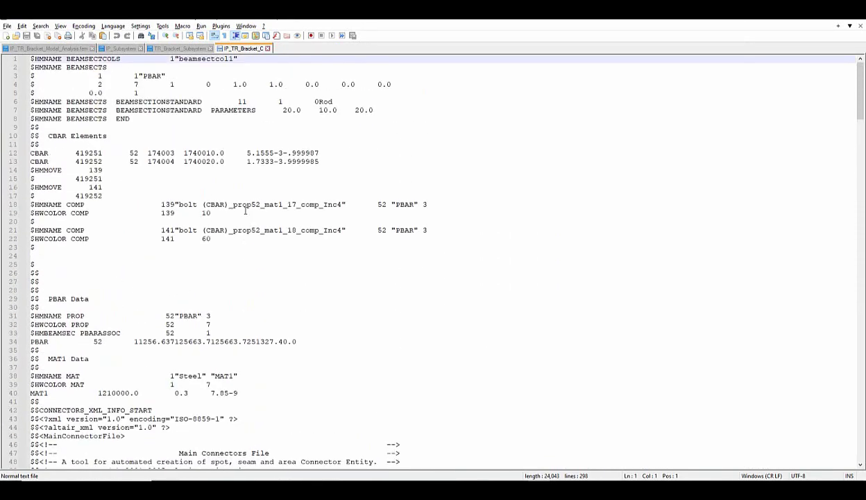
{"action": "scroll", "coordinate": [245, 212], "scroll_direction": "down", "scroll_amount": 6}
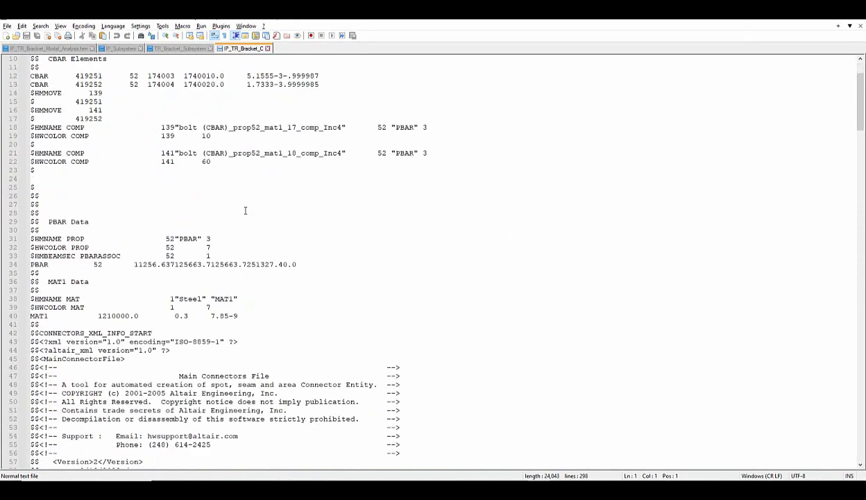
{"action": "scroll", "coordinate": [245, 211], "scroll_direction": "down", "scroll_amount": 4}
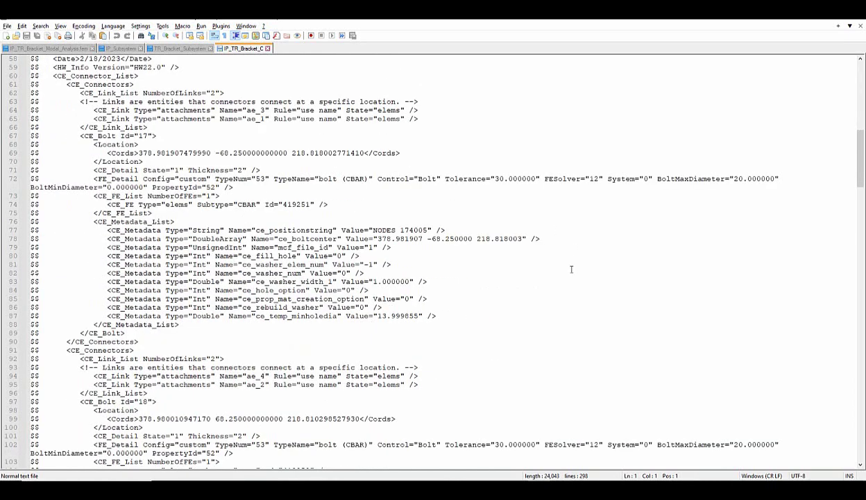
- Switch to the Modal_Analysis_Setup\Results folder in File Explorer and refresh its list of solver output files
{"action": "key", "text": "alt+Tab"}
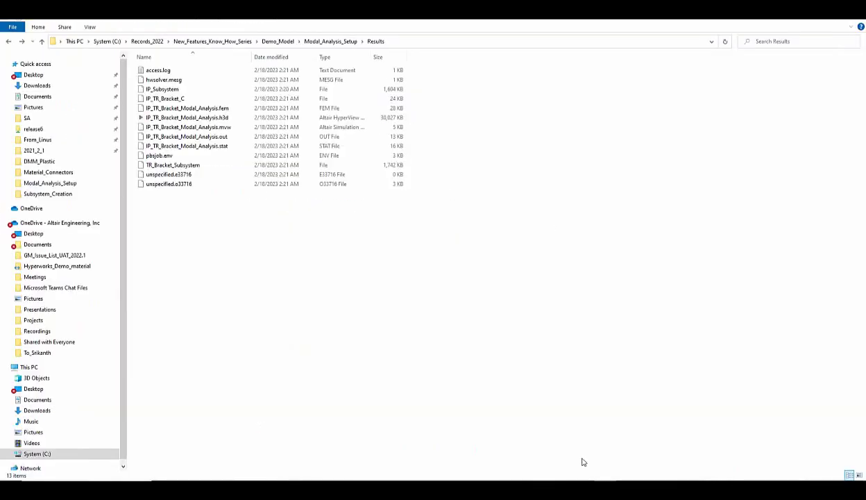
{"action": "right_click", "coordinate": [368, 266]}
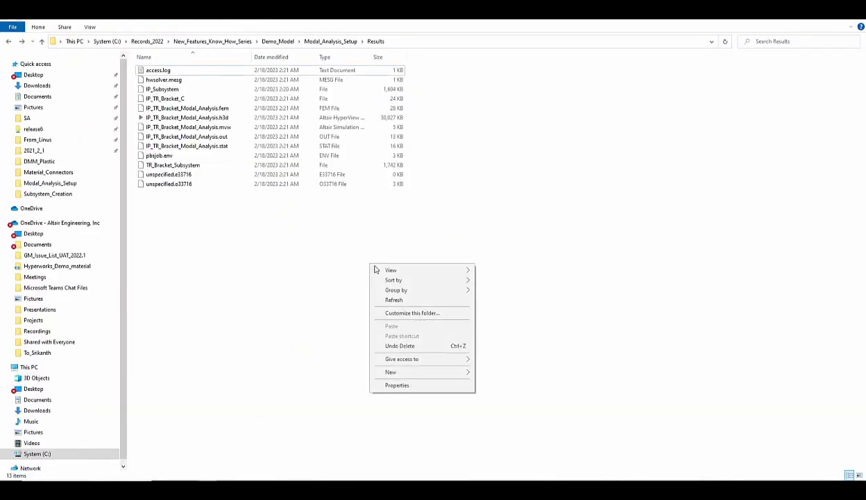
{"action": "left_click", "coordinate": [411, 302]}
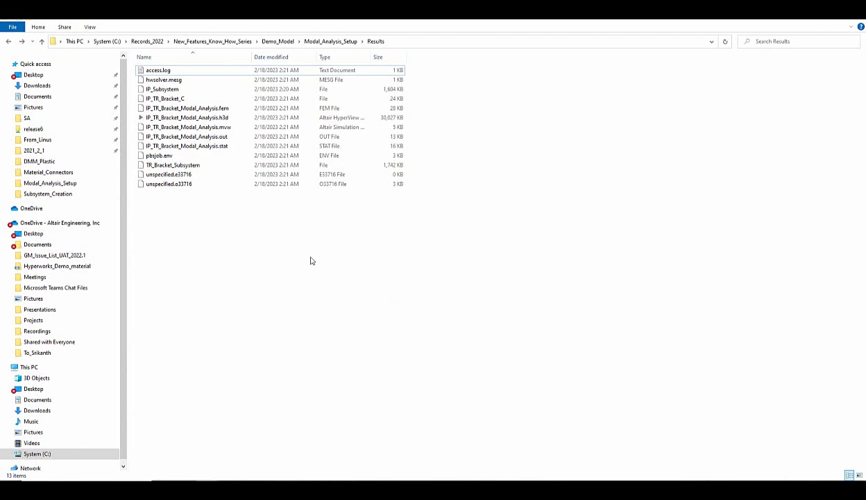
{"action": "right_click", "coordinate": [303, 250]}
{"action": "left_click", "coordinate": [327, 286]}
- Open IP_TR_Bracket_Modal_Analysis.out in Notepad++ and examine the input files, model data, frequency subcase summary and element quality checks
{"action": "right_click", "coordinate": [185, 136]}
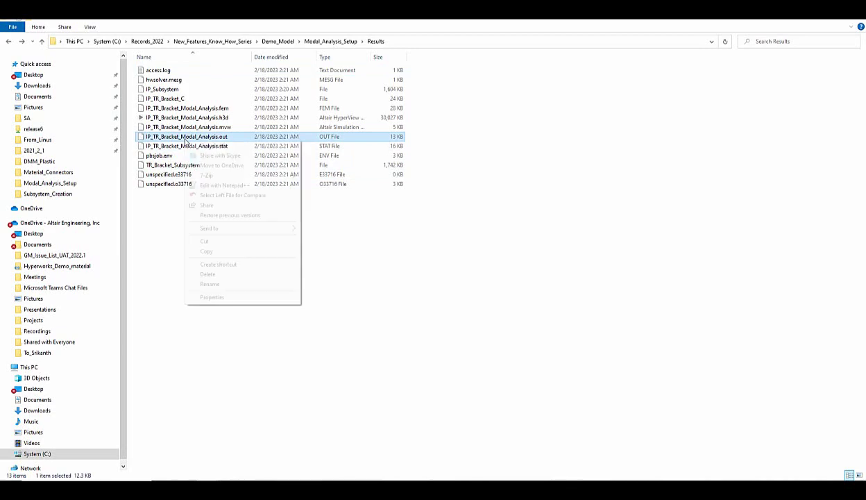
{"action": "left_click", "coordinate": [239, 185]}
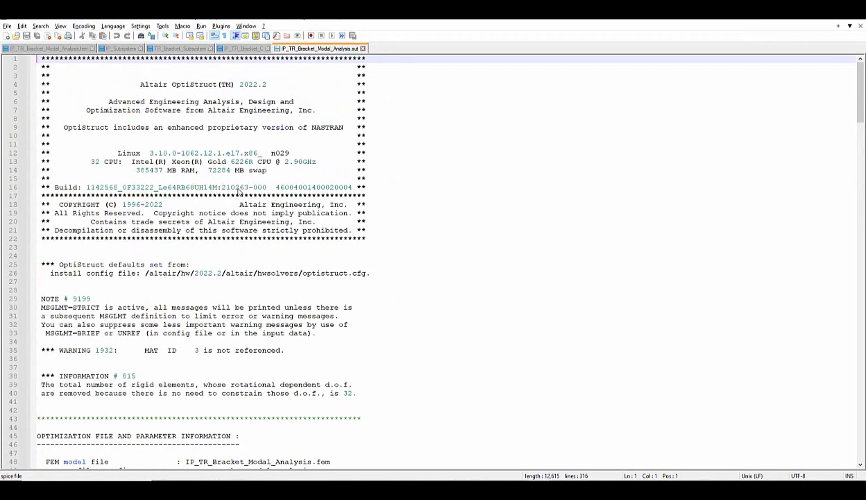
{"action": "scroll", "coordinate": [175, 288], "scroll_direction": "down", "scroll_amount": 6}
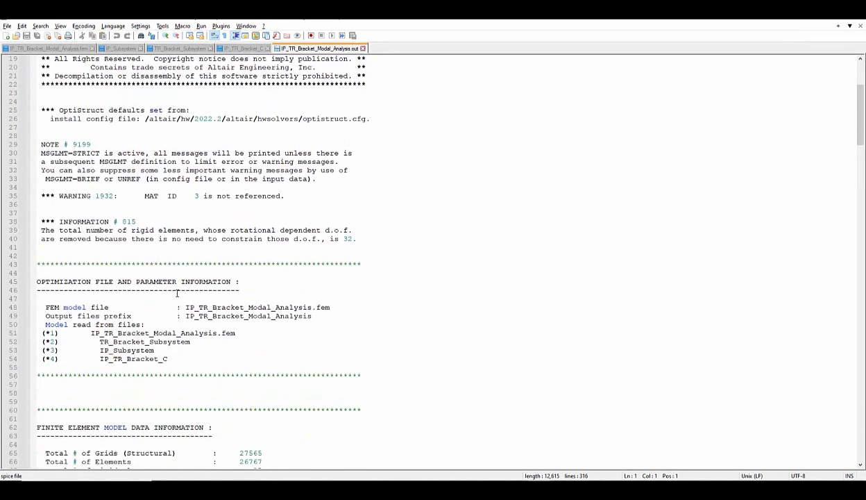
{"action": "scroll", "coordinate": [177, 293], "scroll_direction": "down", "scroll_amount": 19}
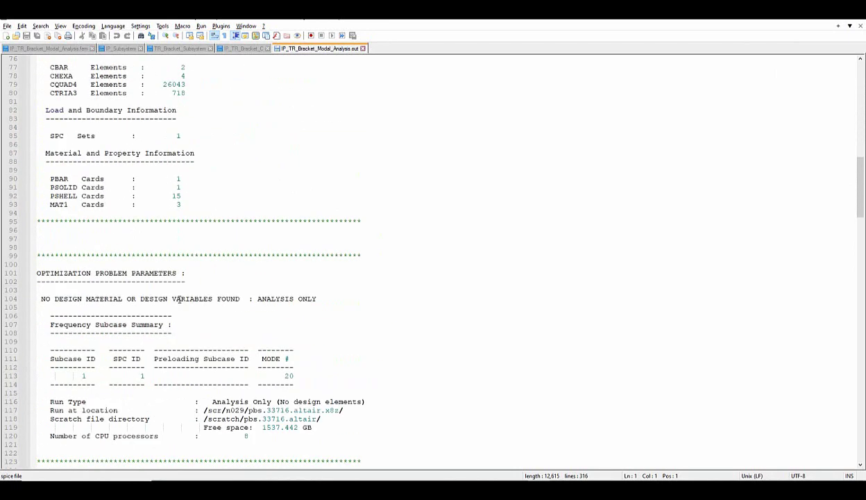
{"action": "scroll", "coordinate": [197, 267], "scroll_direction": "down", "scroll_amount": 10}
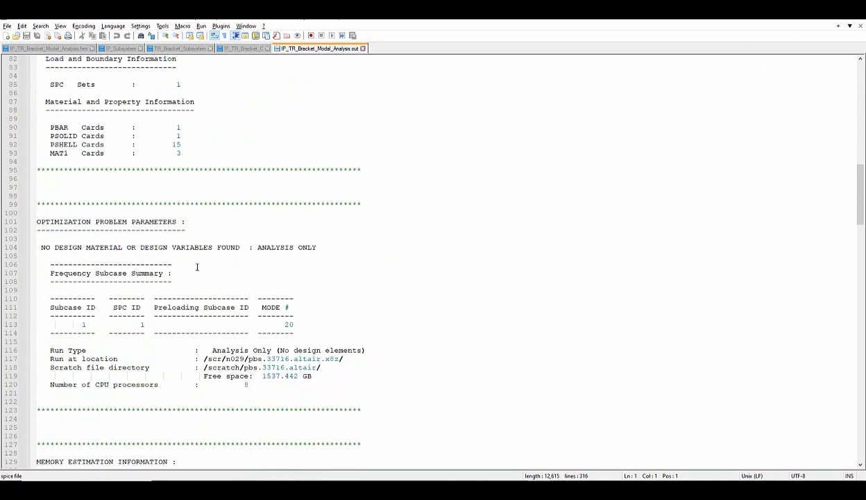
{"action": "scroll", "coordinate": [198, 270], "scroll_direction": "down", "scroll_amount": 18}
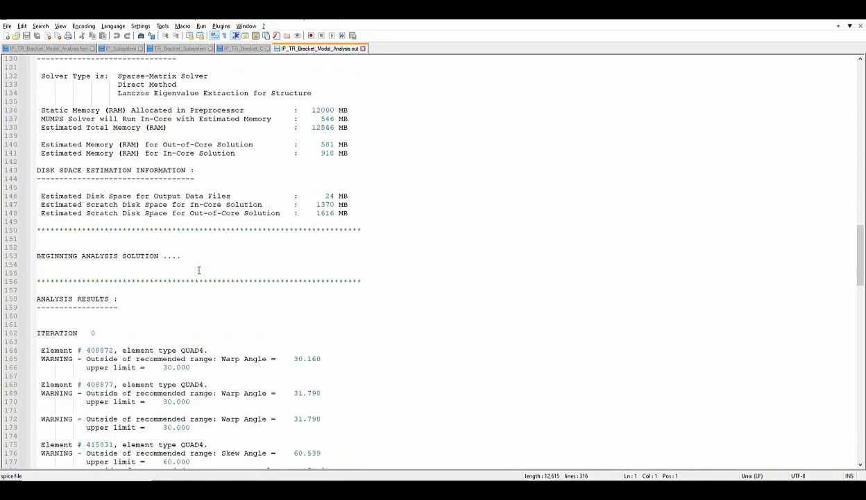
{"action": "scroll", "coordinate": [199, 270], "scroll_direction": "down", "scroll_amount": 20}
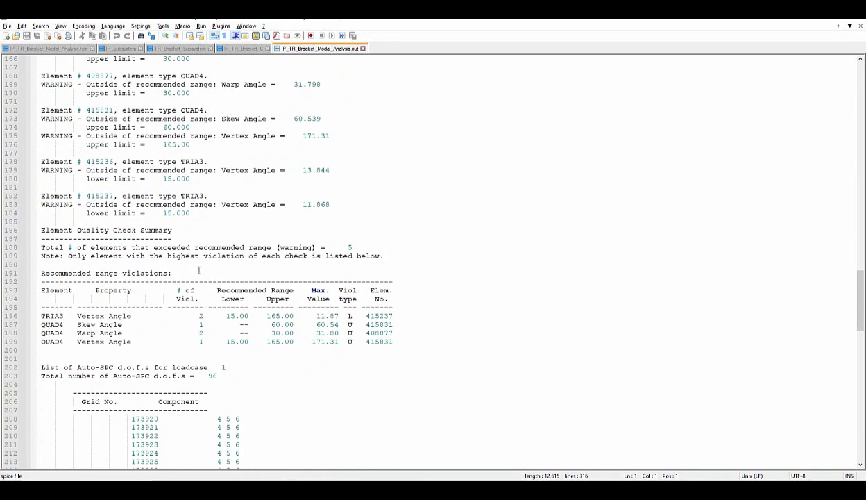
- Examine the table of mode frequencies and eigenvalues and the analysis completion status in the solver output file
{"action": "scroll", "coordinate": [198, 270], "scroll_direction": "down", "scroll_amount": 6}
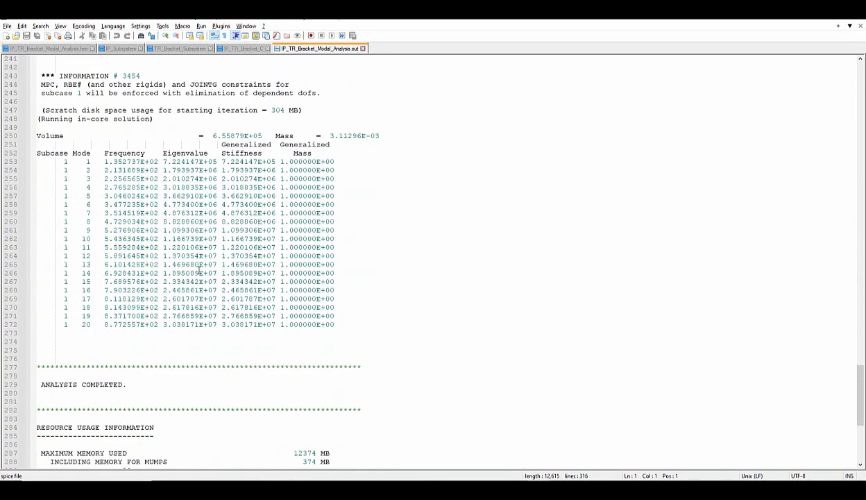
{"action": "scroll", "coordinate": [200, 272], "scroll_direction": "up", "scroll_amount": 3}
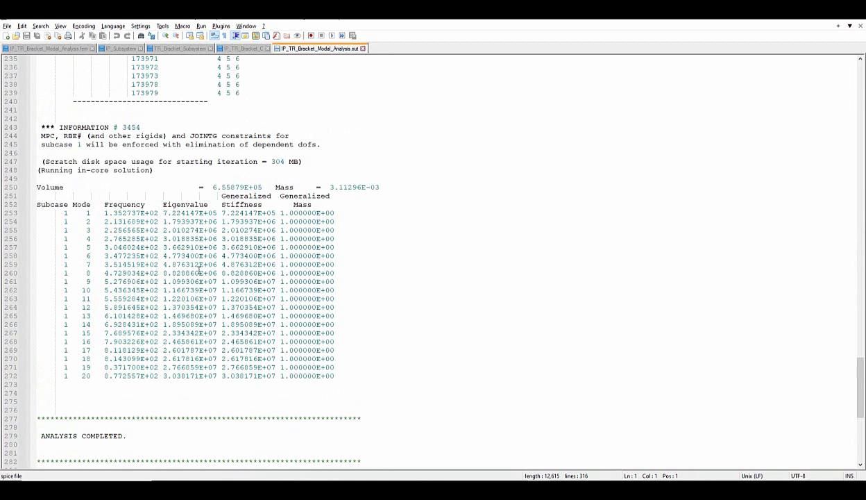
{"action": "scroll", "coordinate": [209, 255], "scroll_direction": "down", "scroll_amount": 1}
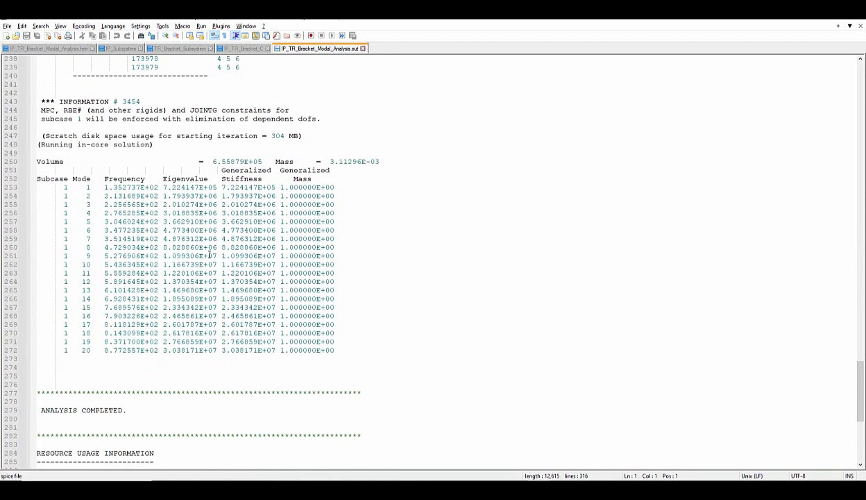
- Highlight the first mode's frequency in the solver output file and review the remaining modes in the table
{"action": "left_click_drag", "start_coordinate": [102, 185], "coordinate": [175, 187]}
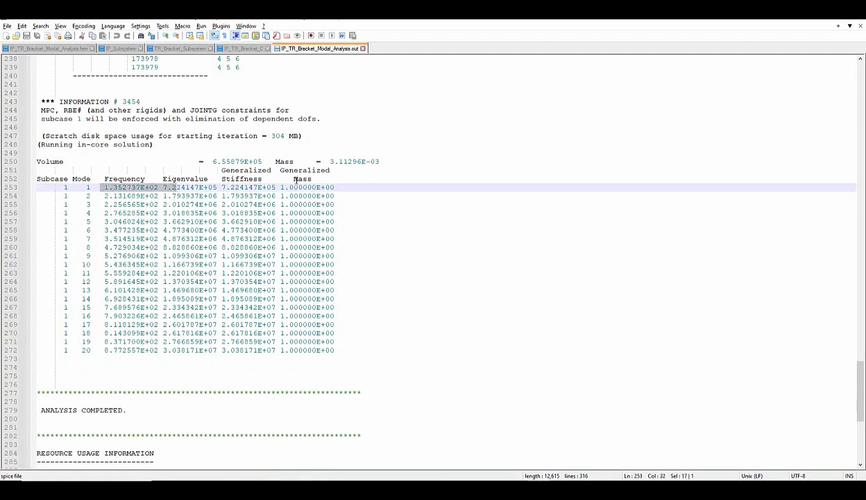
{"action": "left_click", "coordinate": [294, 179]}
{"action": "scroll", "coordinate": [219, 275], "scroll_direction": "down", "scroll_amount": 1}
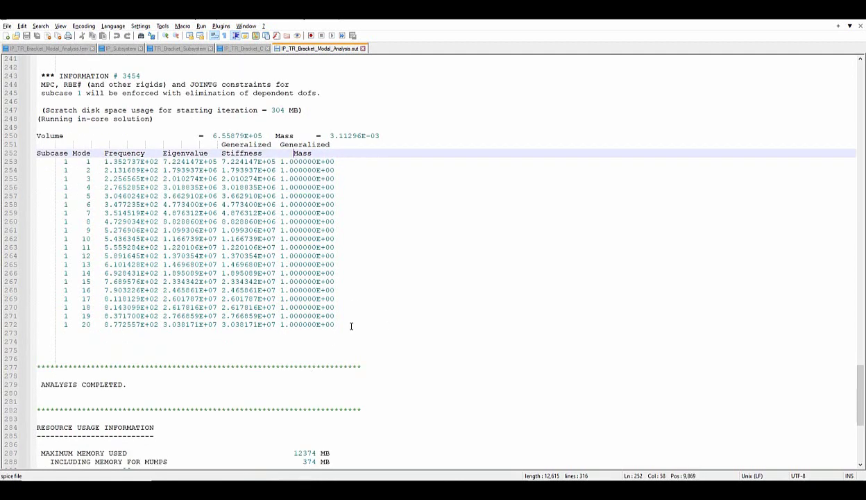
- Switch to File Explorer and copy the path of the Modal_Analysis_Setup\Results folder
{"action": "key", "text": "alt+Tab"}
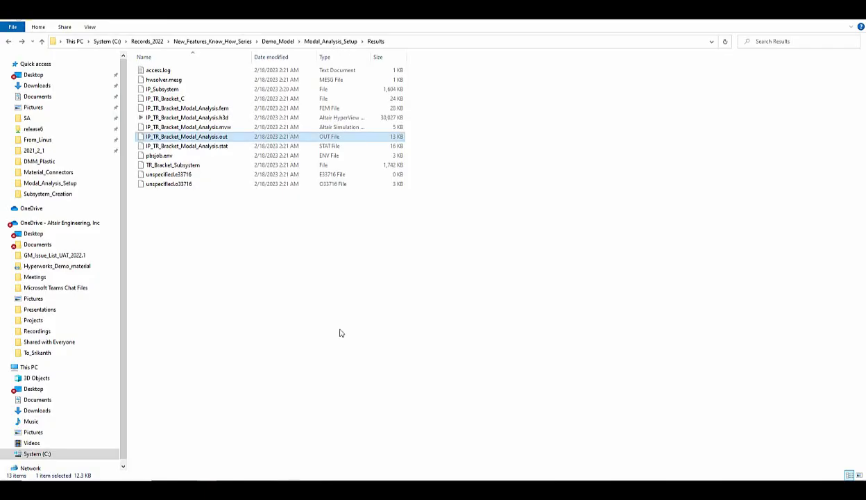
{"action": "left_click", "coordinate": [417, 47]}
{"action": "key", "text": "ctrl+c"}
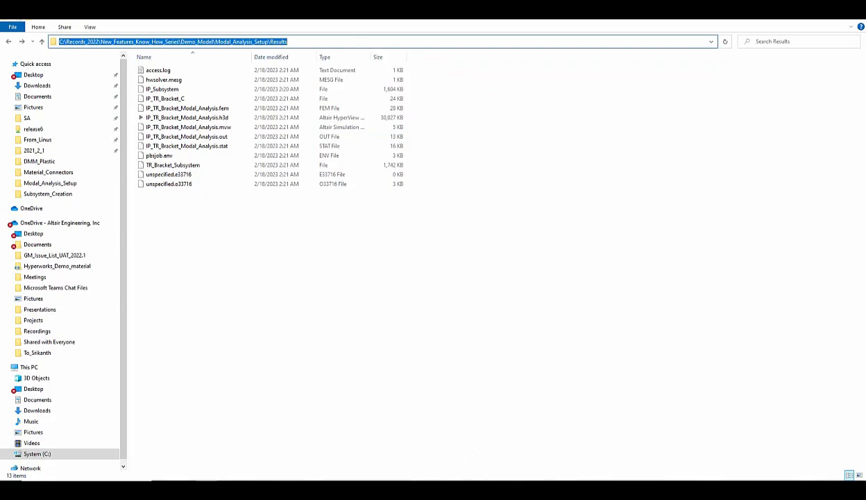
- Switch to HyperMesh and dock the floating Subsystem browser with the other model browsers
{"action": "key", "text": "alt+Tab"}
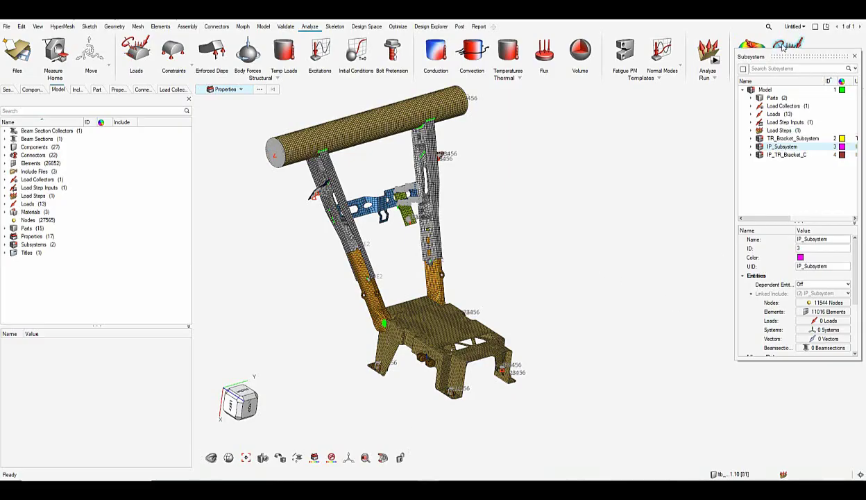
{"action": "left_click_drag", "start_coordinate": [779, 56], "coordinate": [98, 181]}
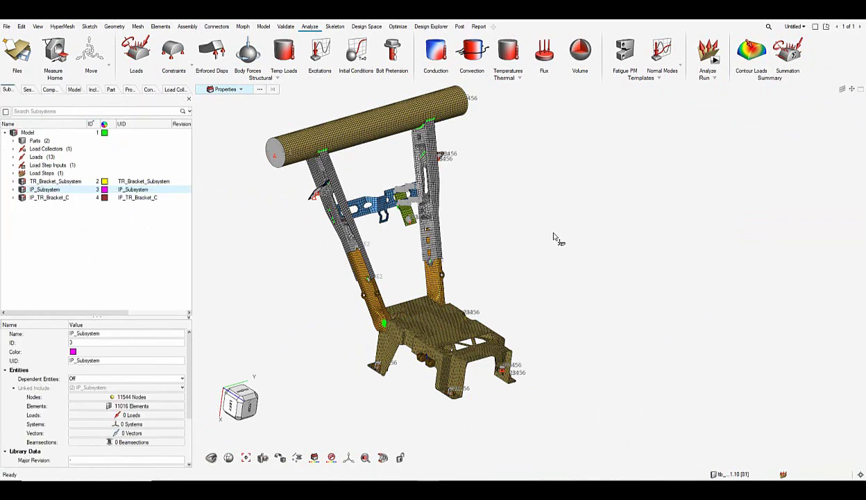
{"action": "right_click_drag", "start_coordinate": [559, 238], "coordinate": [572, 237]}
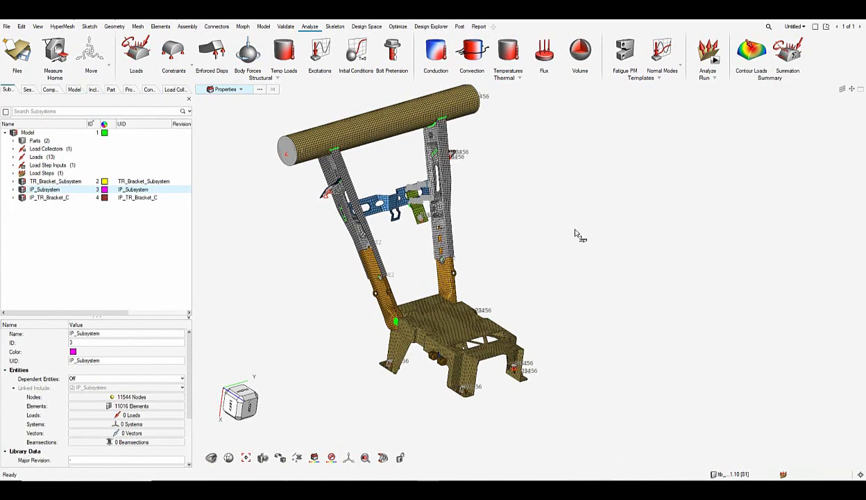
- Split the page into two side-by-side windows and set the entity selector to All
{"action": "left_click", "coordinate": [815, 27]}
{"action": "left_click", "coordinate": [822, 113]}
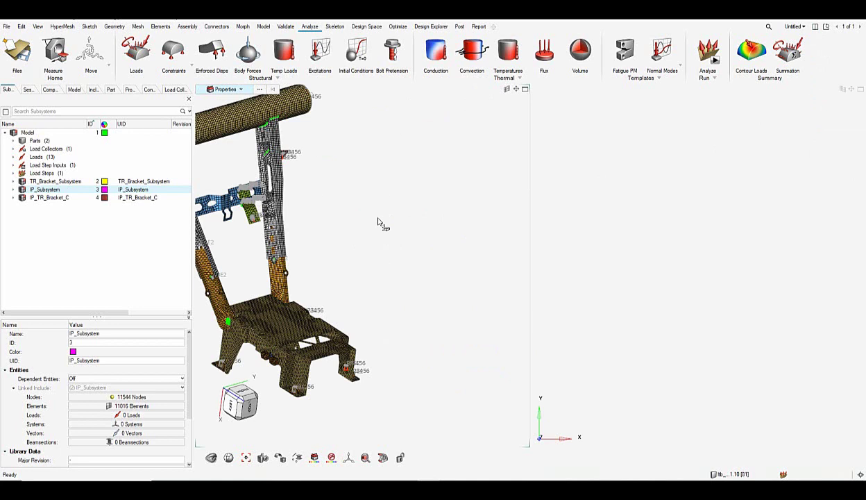
{"action": "left_click", "coordinate": [225, 88]}
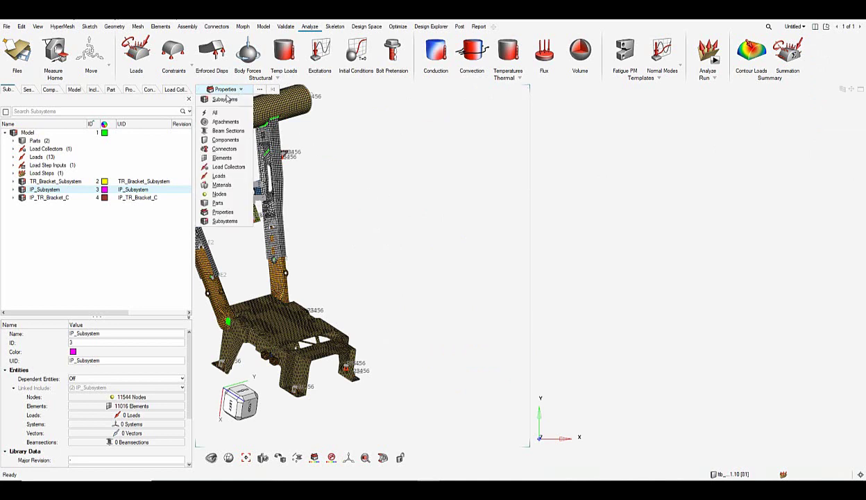
{"action": "left_click", "coordinate": [215, 113]}
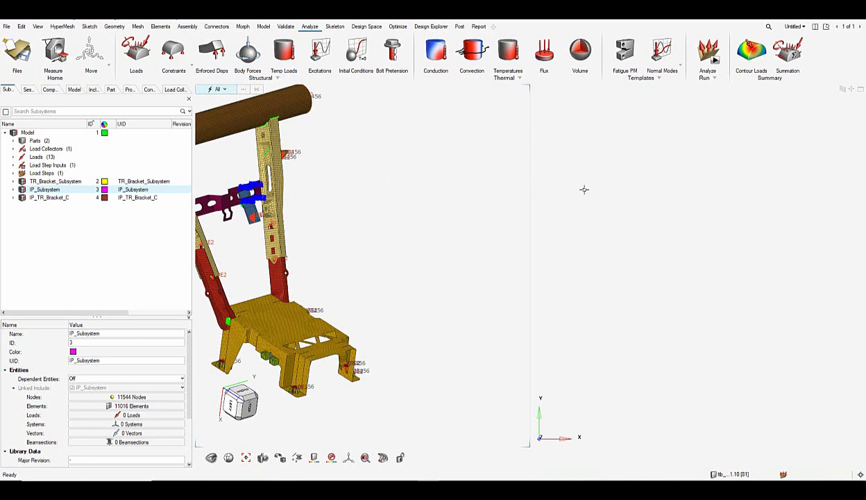
- Load IP_TR_Bracket_Modal_Analysis.h3d from the copied Results path as HyperView model and results in the empty window, oriented like the HyperMesh model
{"action": "left_click", "coordinate": [618, 195]}
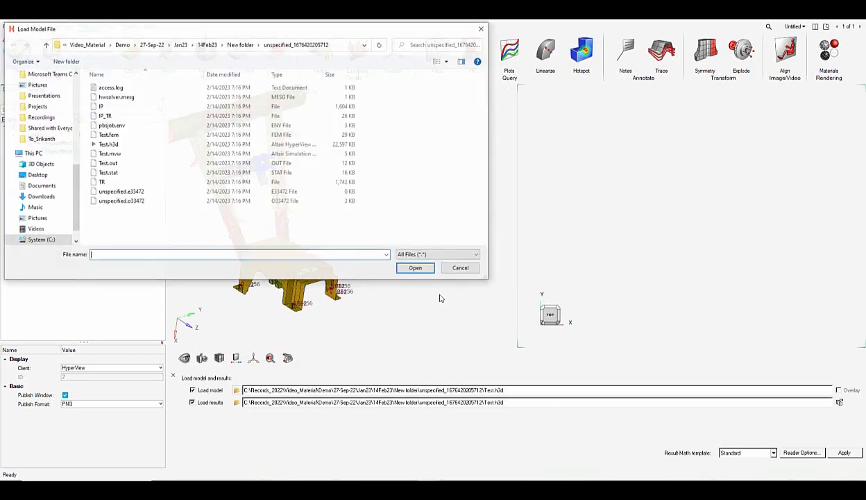
{"action": "key", "text": "ctrl+v"}
{"action": "key", "text": "Return"}
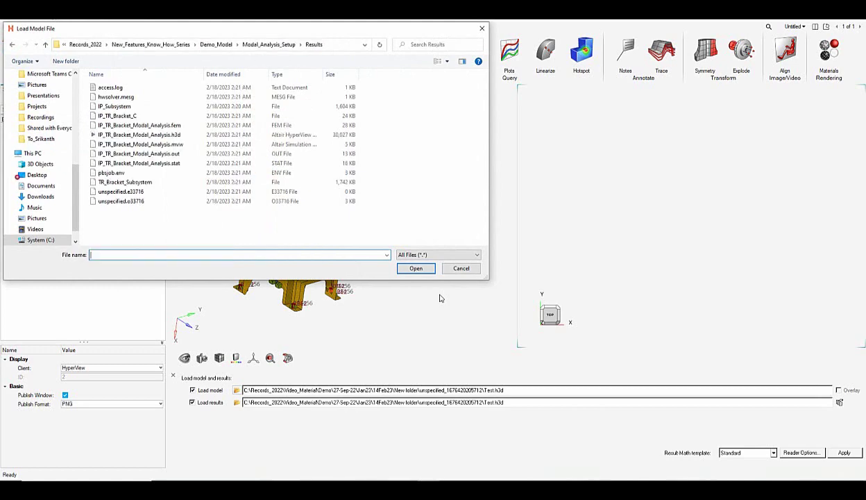
{"action": "double_click", "coordinate": [139, 135]}
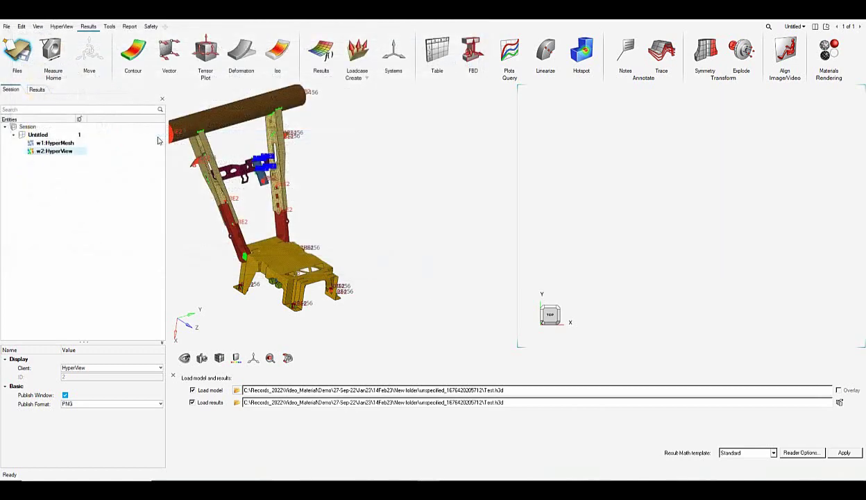
{"action": "left_click", "coordinate": [842, 452]}
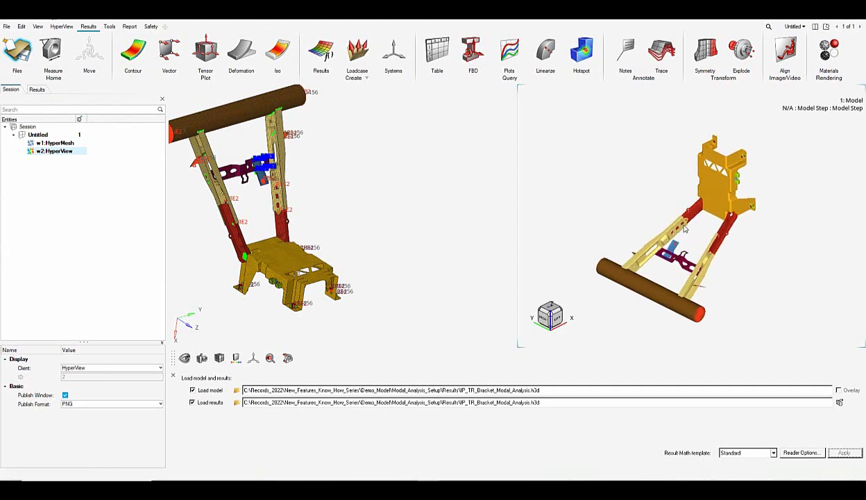
{"action": "middle_click_drag", "start_coordinate": [671, 145], "coordinate": [699, 250]}
{"action": "left_click_drag", "start_coordinate": [699, 252], "coordinate": [649, 197], "text": "ctrl"}
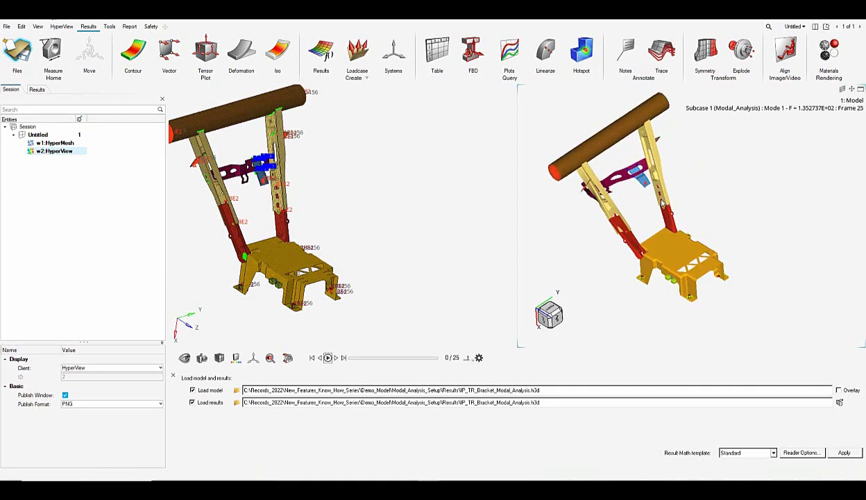
- Contour the Eigen Mode (v) magnitude on the result model and set its uniform deformation scale factor to 0.25
{"action": "left_click", "coordinate": [131, 62]}
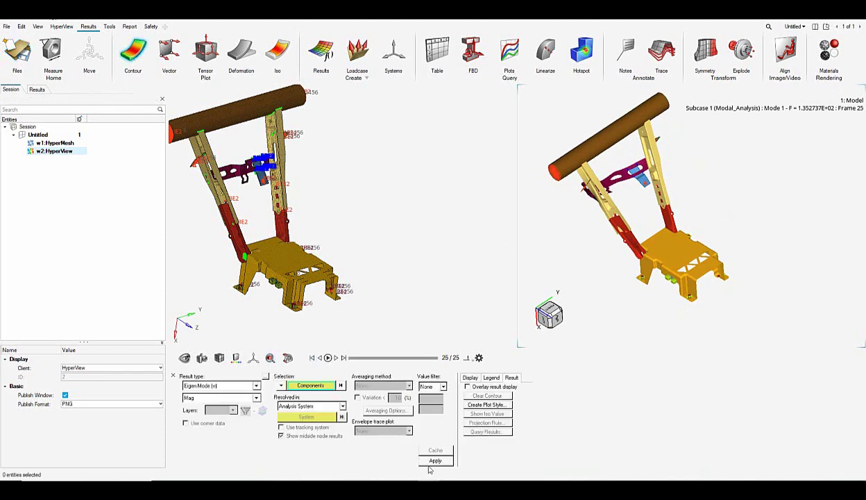
{"action": "left_click", "coordinate": [435, 461]}
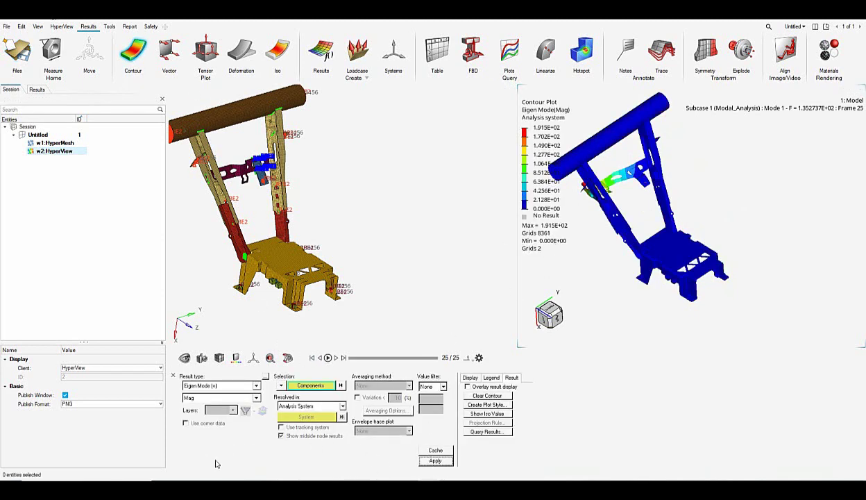
{"action": "left_click", "coordinate": [239, 59]}
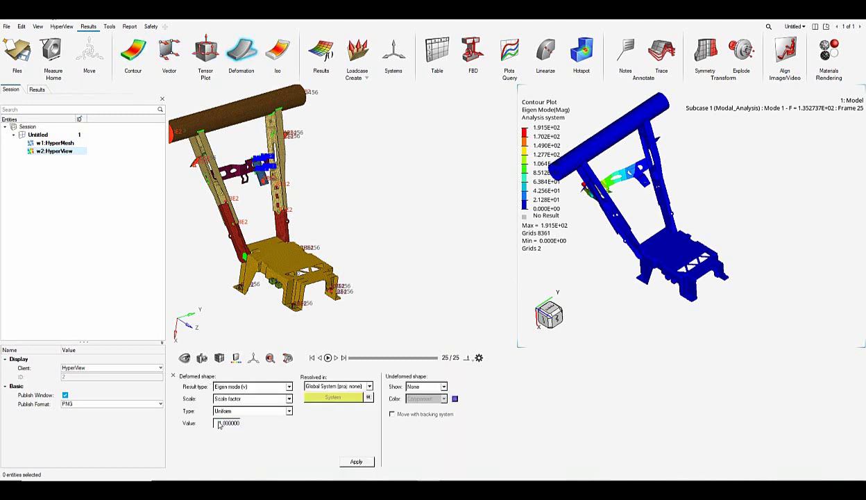
{"action": "left_click_drag", "start_coordinate": [219, 424], "coordinate": [259, 426]}
{"action": "type", "text": "0.25"}
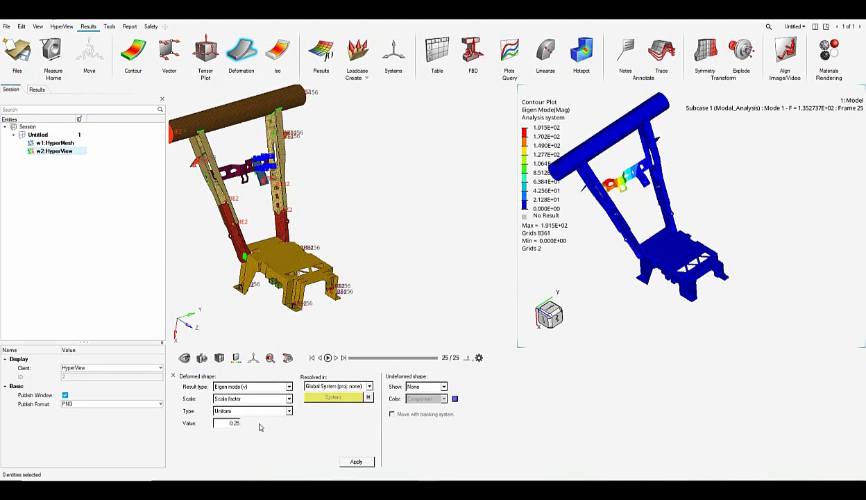
{"action": "mouse_move", "coordinate": [581, 235]}
{"action": "middle_mouse_down"}
{"action": "mouse_move", "coordinate": [571, 189]}
{"action": "mouse_move", "coordinate": [620, 272]}
{"action": "mouse_move", "coordinate": [604, 260]}
{"action": "mouse_move", "coordinate": [650, 256]}
{"action": "mouse_move", "coordinate": [609, 253]}
{"action": "middle_mouse_up"}
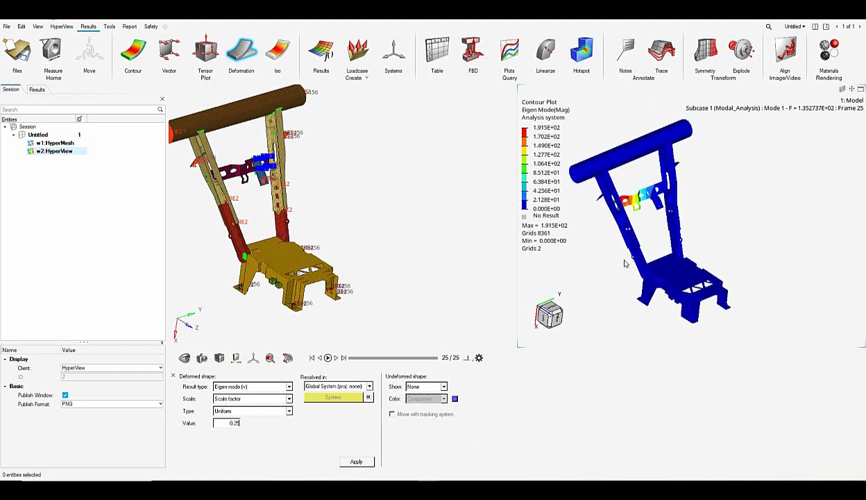
- Change the lowest contour legend band to gray
{"action": "left_click", "coordinate": [135, 51]}
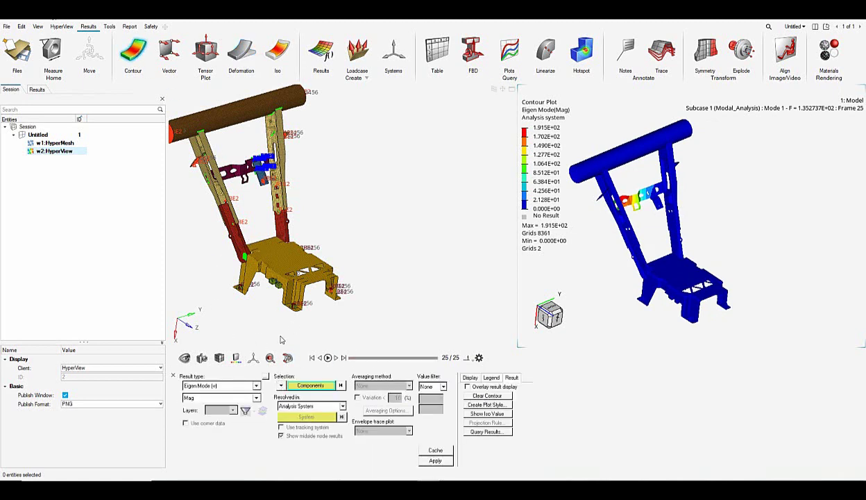
{"action": "left_click", "coordinate": [524, 208]}
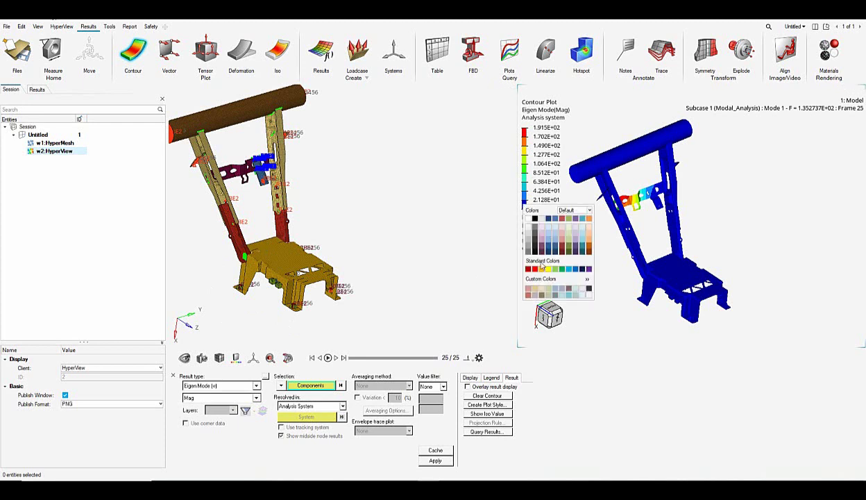
{"action": "left_click", "coordinate": [529, 243]}
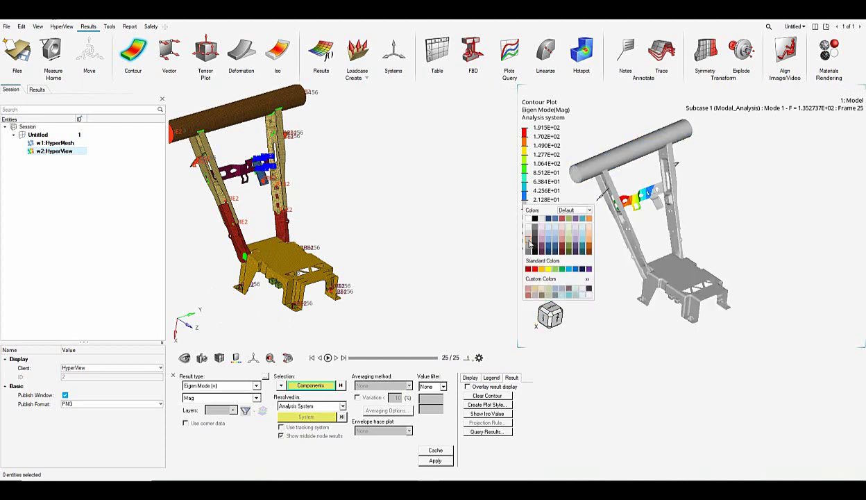
{"action": "left_click", "coordinate": [608, 316]}
{"action": "right_click_drag", "start_coordinate": [593, 305], "coordinate": [619, 304]}
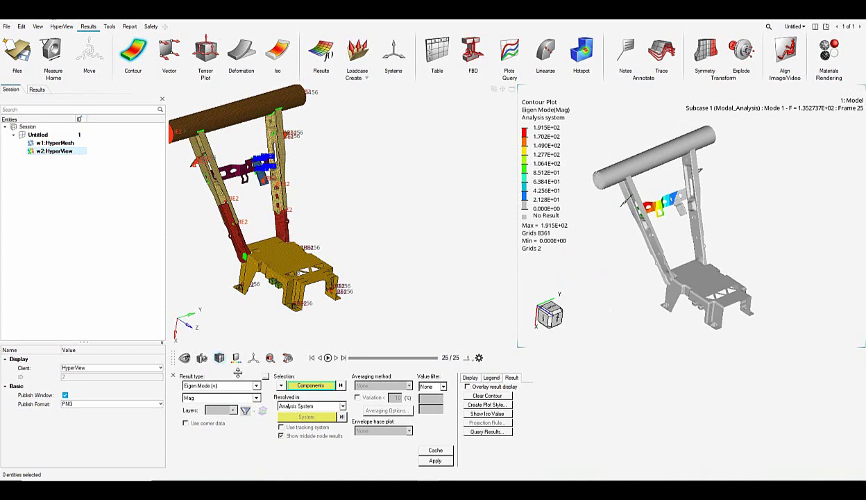
- Overlay the undeformed shape as Features with the User color set to black
{"action": "left_click", "coordinate": [241, 52]}
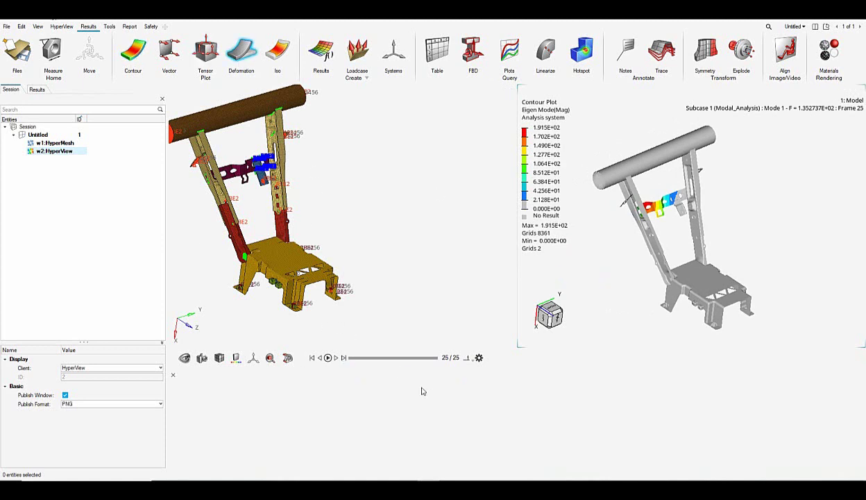
{"action": "left_click", "coordinate": [428, 389]}
{"action": "left_click", "coordinate": [417, 414]}
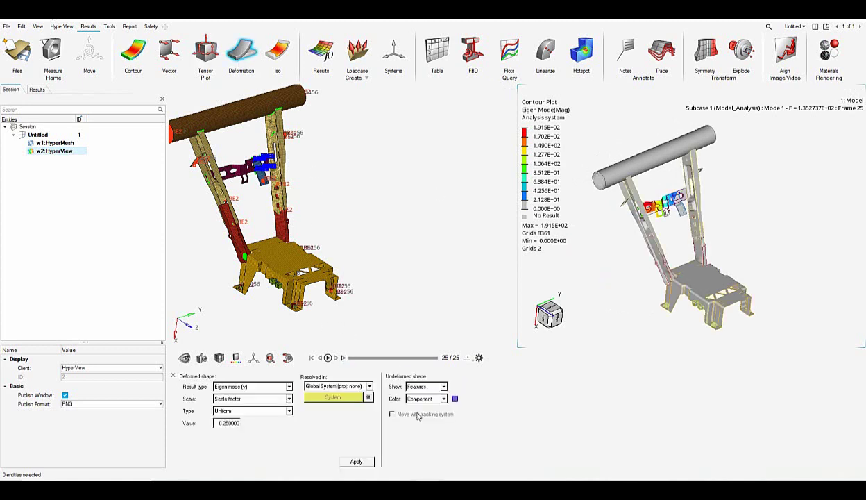
{"action": "left_click", "coordinate": [432, 400]}
{"action": "left_click", "coordinate": [409, 408]}
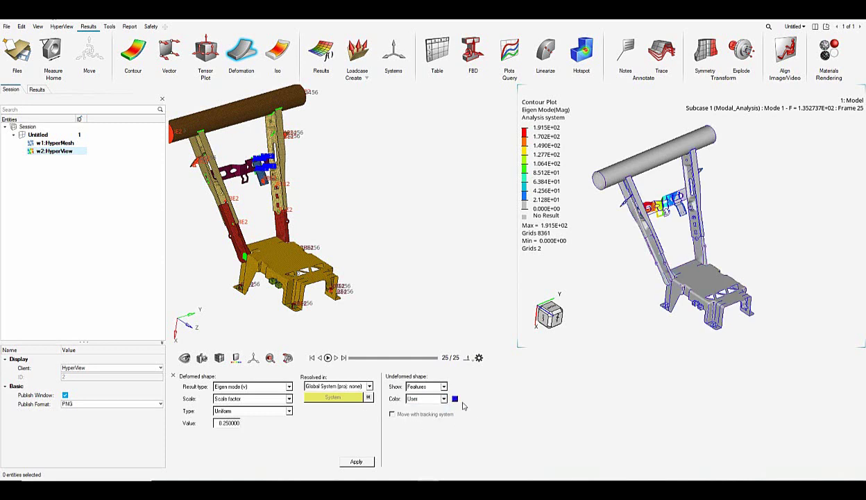
{"action": "left_click", "coordinate": [454, 398]}
{"action": "left_click", "coordinate": [433, 377]}
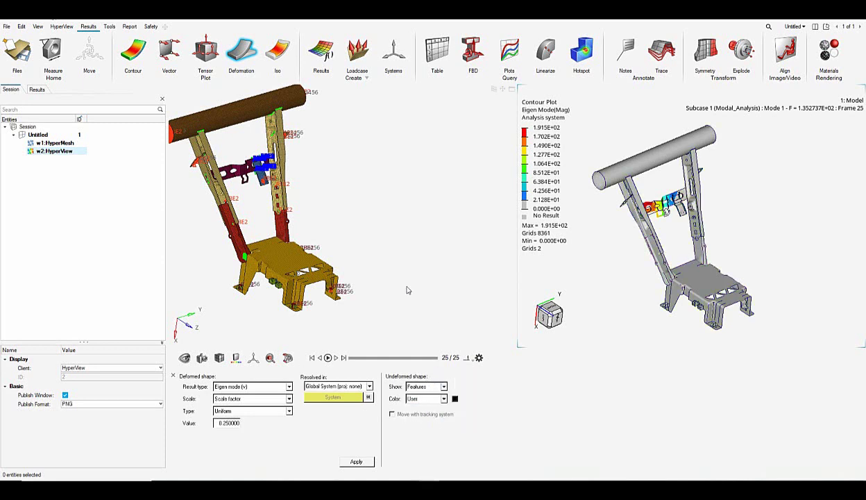
{"action": "right_click_drag", "start_coordinate": [647, 267], "coordinate": [648, 261]}
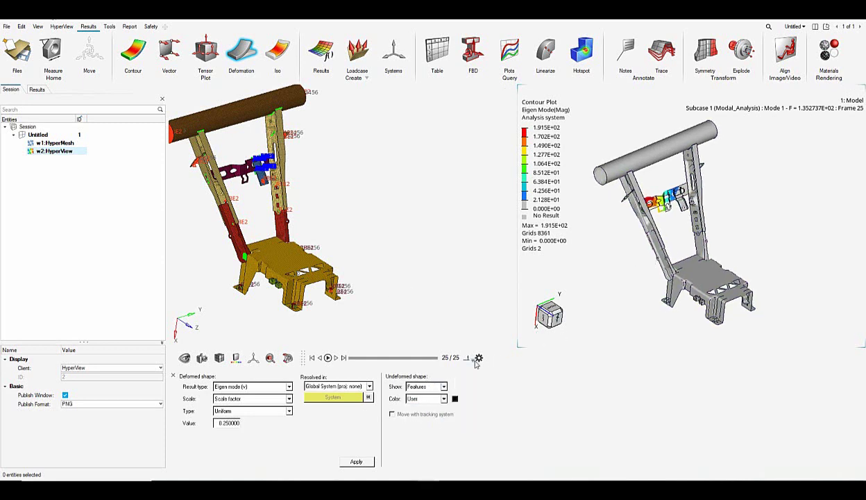
- Play the first mode shape as a modal animation and lower the maximum frame rate to about 26 frames per second
{"action": "left_click", "coordinate": [475, 361]}
{"action": "left_click", "coordinate": [468, 335]}
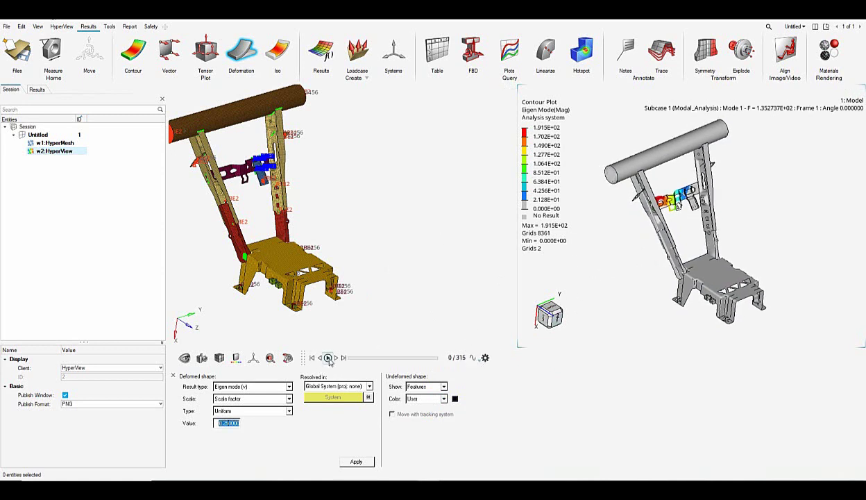
{"action": "left_click", "coordinate": [328, 358]}
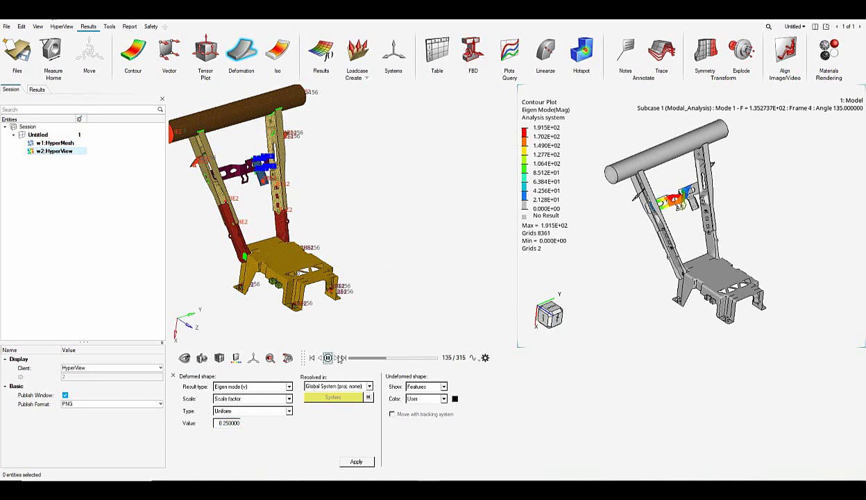
{"action": "left_click", "coordinate": [485, 358]}
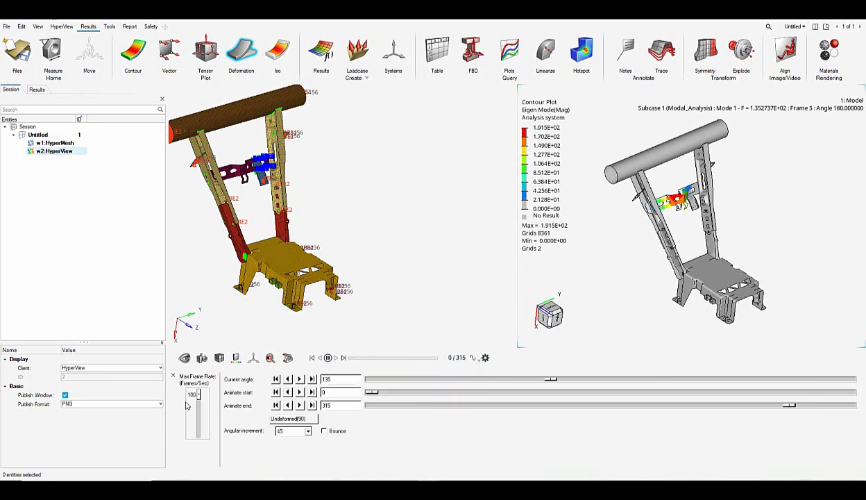
{"action": "left_click_drag", "start_coordinate": [199, 395], "coordinate": [199, 425]}
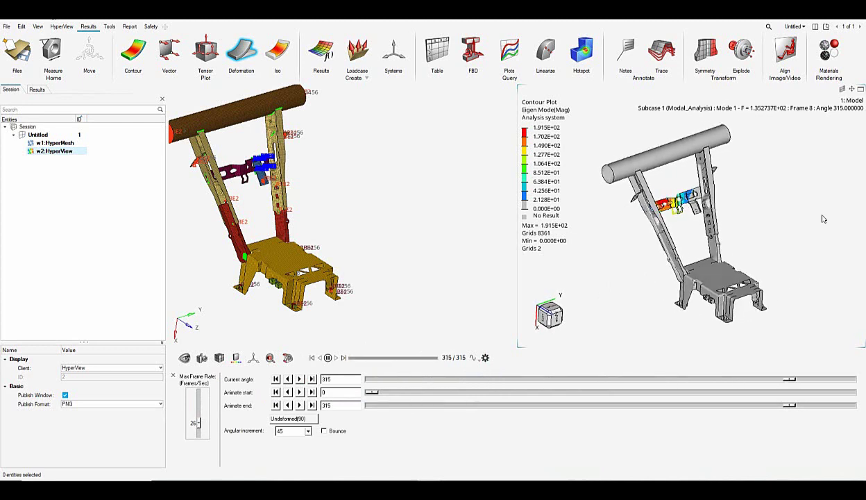
- Synchronize the views of the HyperMesh and HyperView windows
{"action": "left_click", "coordinate": [827, 28]}
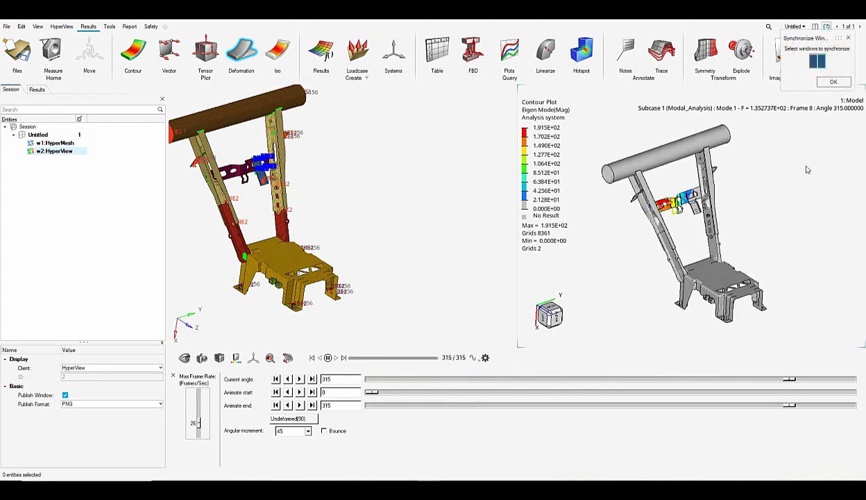
{"action": "left_click", "coordinate": [829, 84]}
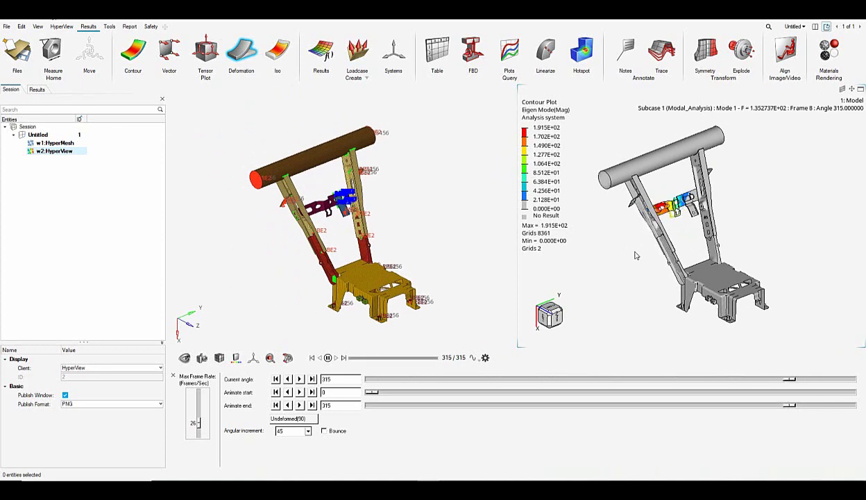
- Step through the animated mode shapes of the Modal_Analysis subcase one by one, from Mode 2 up to Mode 11
{"action": "left_click", "coordinate": [37, 90]}
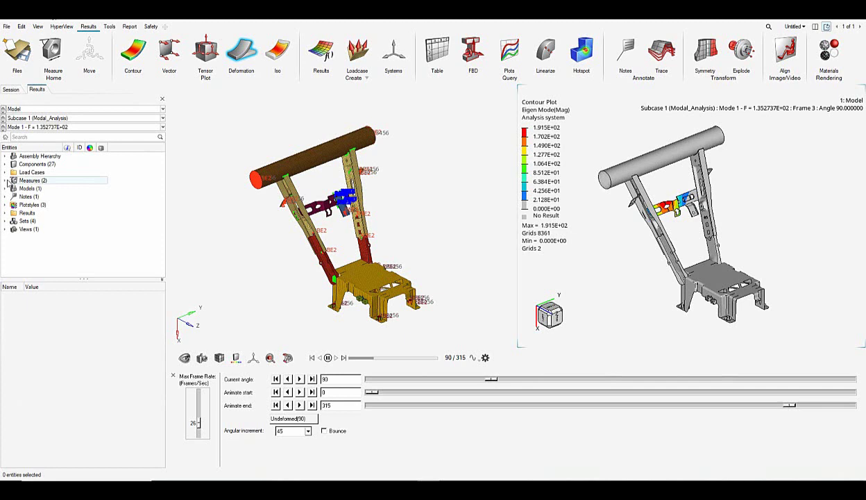
{"action": "left_click", "coordinate": [2, 129]}
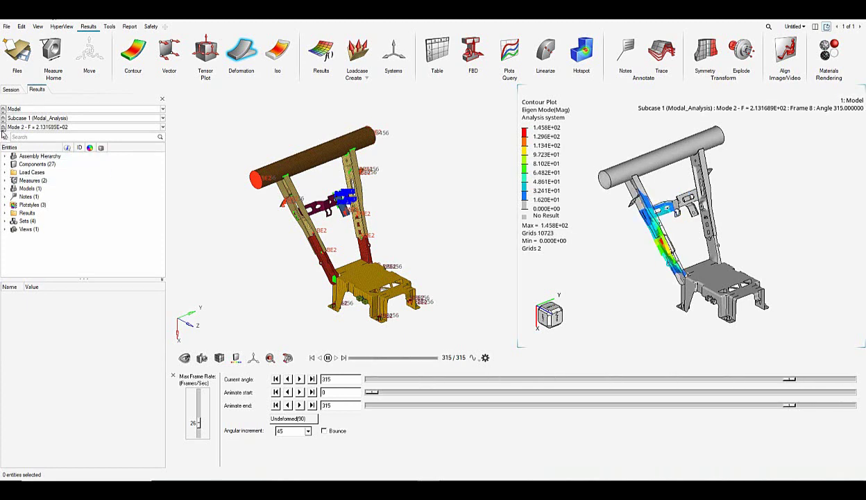
{"action": "left_click", "coordinate": [2, 131]}
{"action": "left_click", "coordinate": [3, 132]}
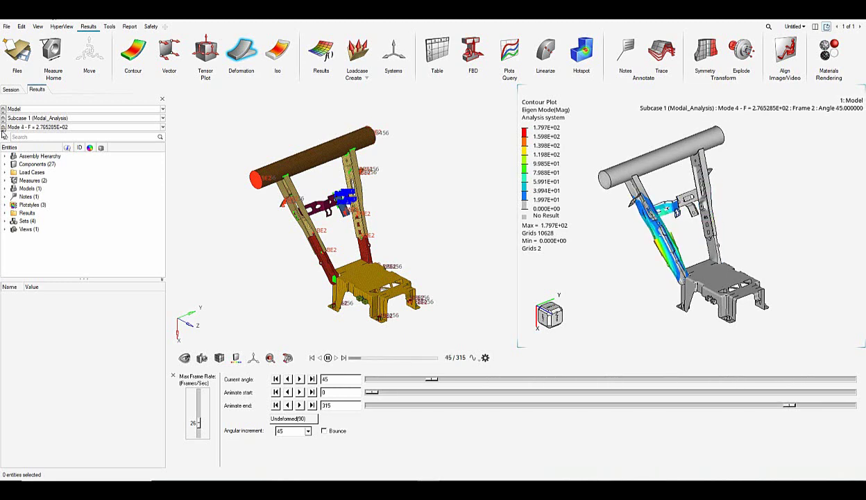
{"action": "left_click", "coordinate": [3, 133]}
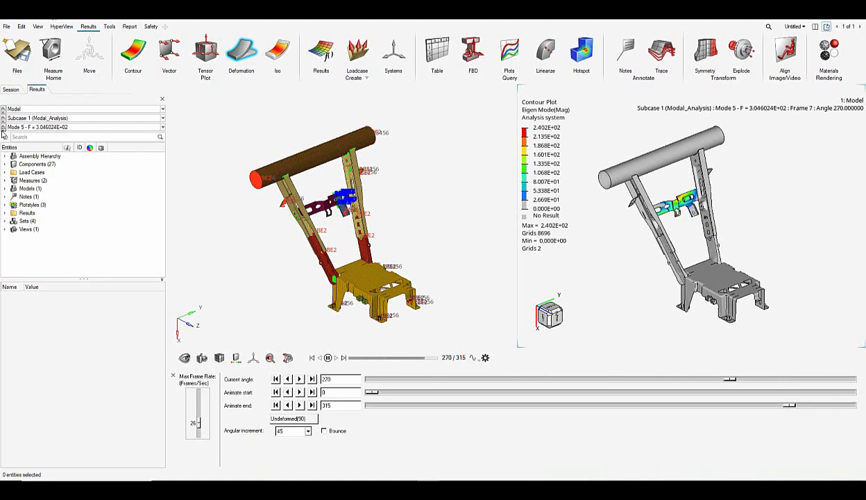
{"action": "left_click", "coordinate": [3, 133]}
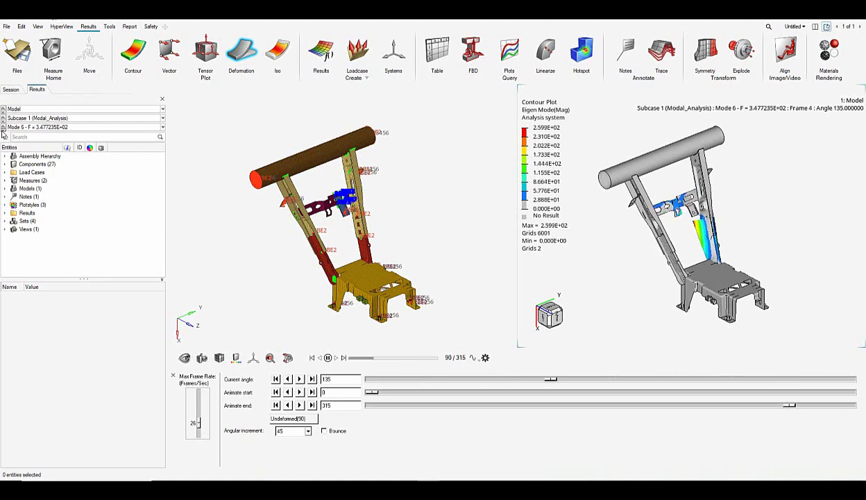
{"action": "left_click", "coordinate": [3, 134]}
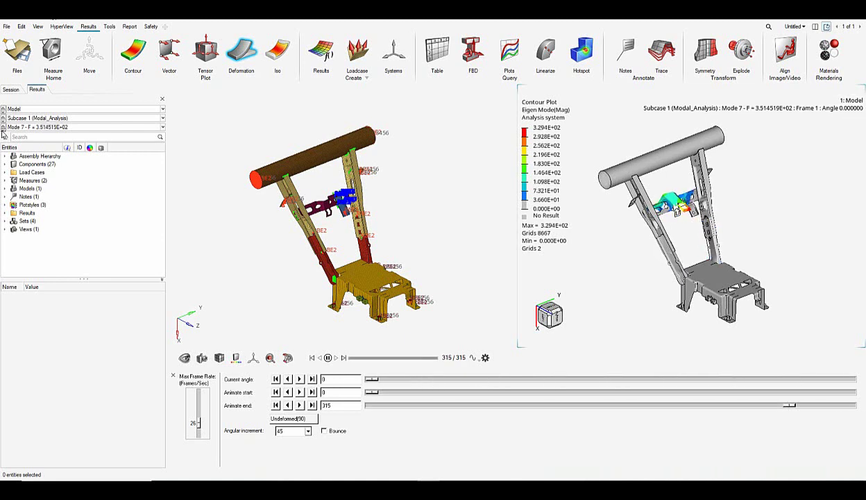
{"action": "left_click", "coordinate": [3, 134]}
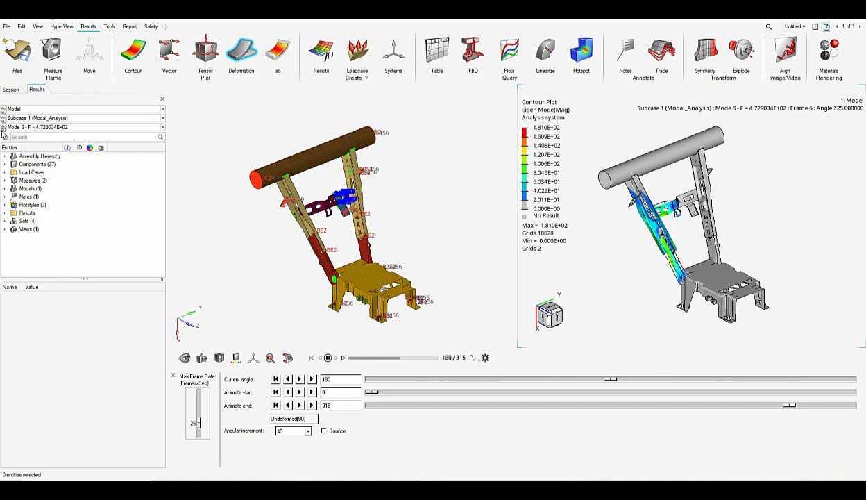
{"action": "left_click", "coordinate": [2, 134]}
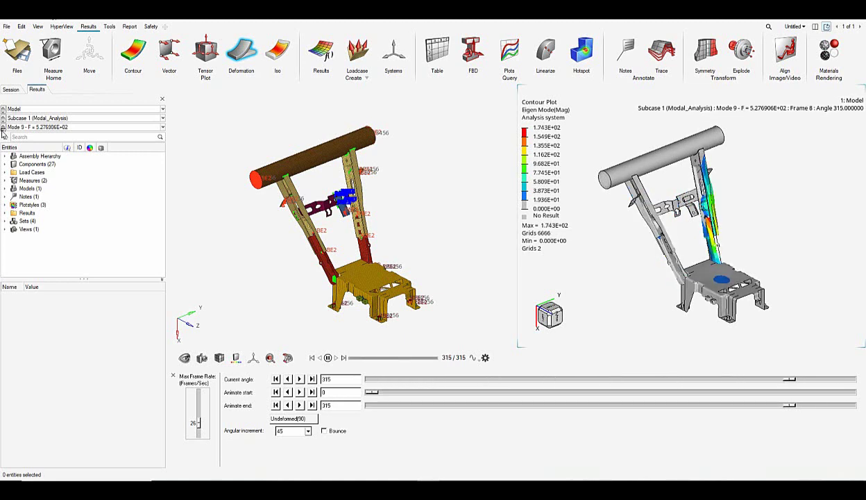
{"action": "left_click", "coordinate": [2, 133]}
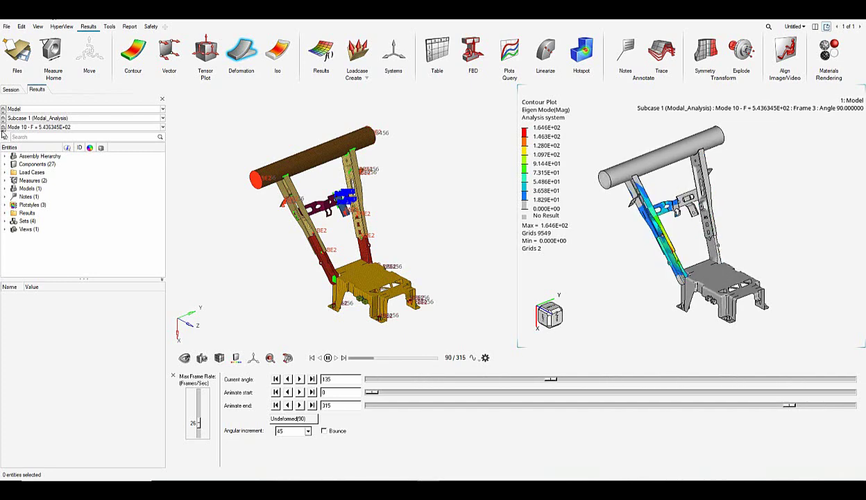
{"action": "left_click", "coordinate": [2, 133]}
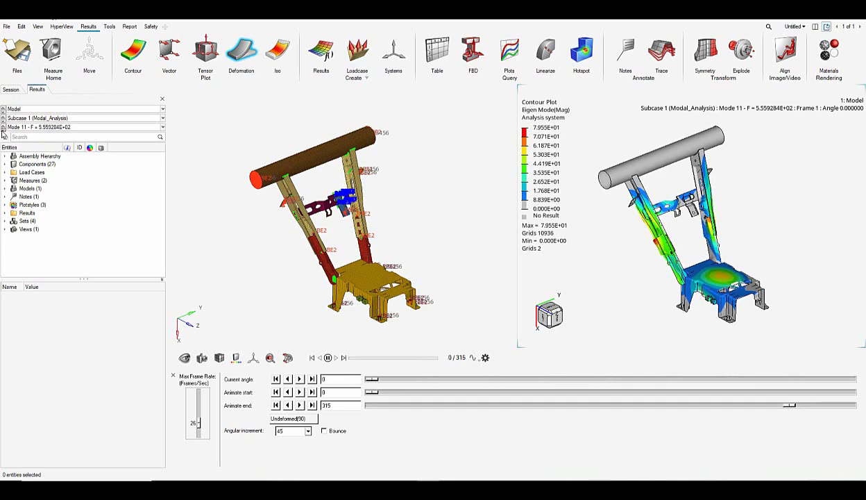